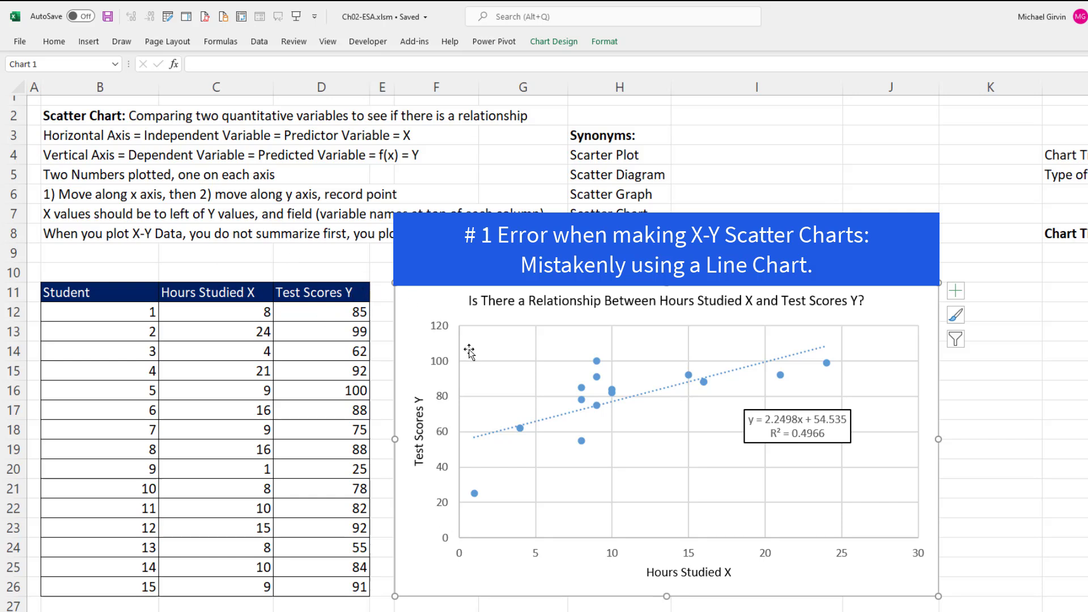
{"action": "left_click_drag", "start_coordinate": [249, 303], "coordinate": [322, 586]}
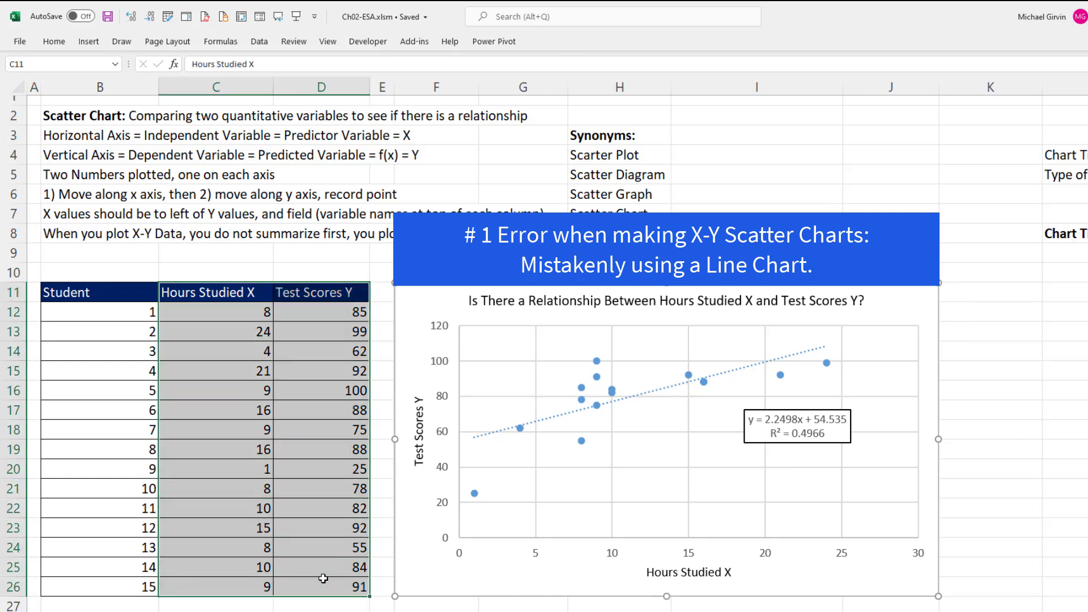
{"action": "left_click", "coordinate": [86, 42]}
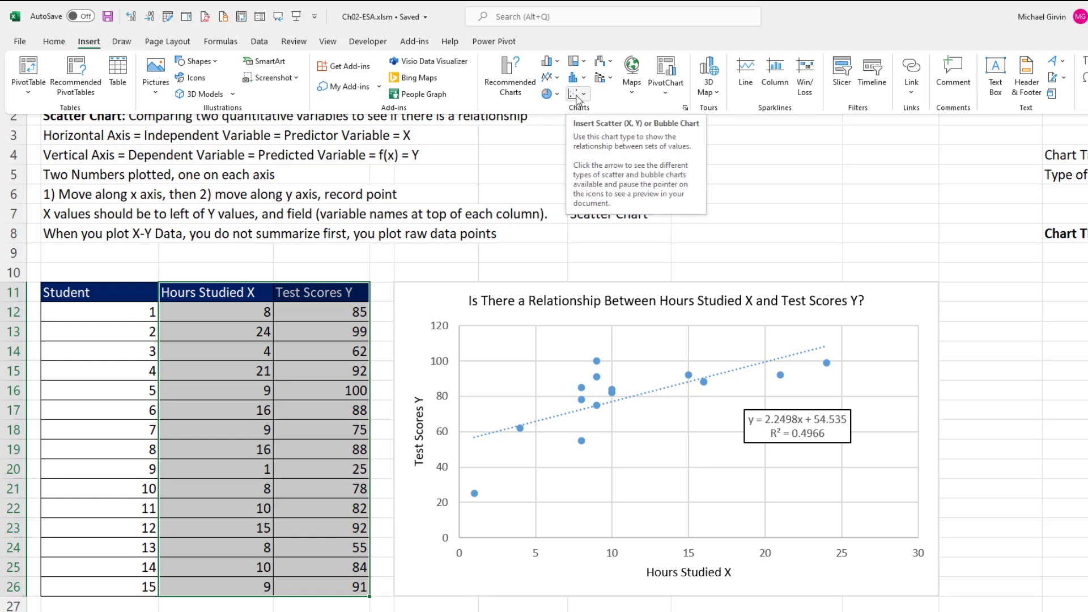
{"action": "key", "text": "Escape"}
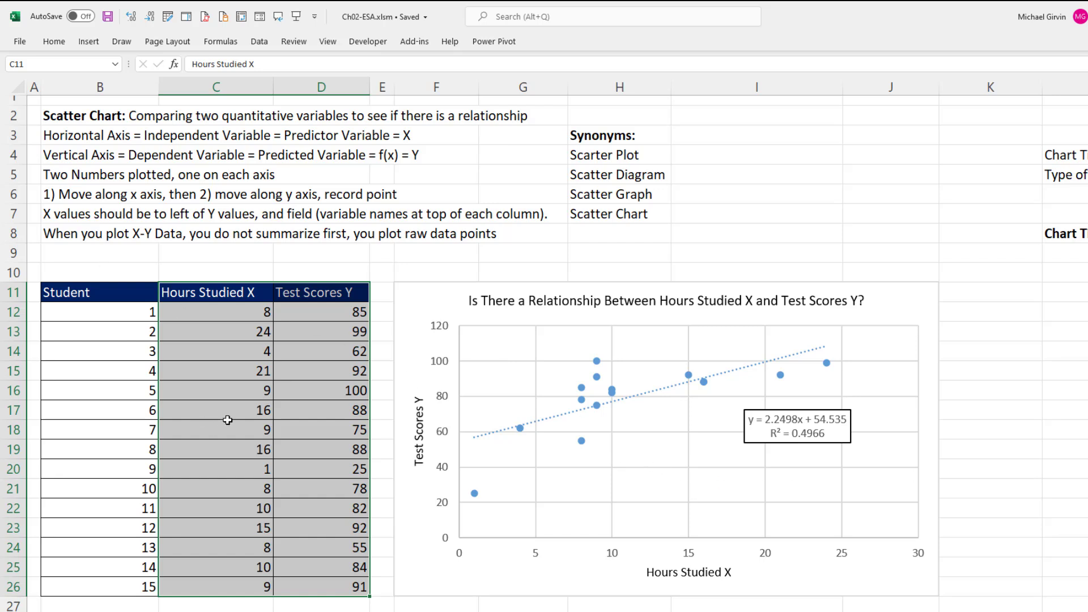
{"action": "left_click_drag", "start_coordinate": [219, 411], "coordinate": [292, 411]}
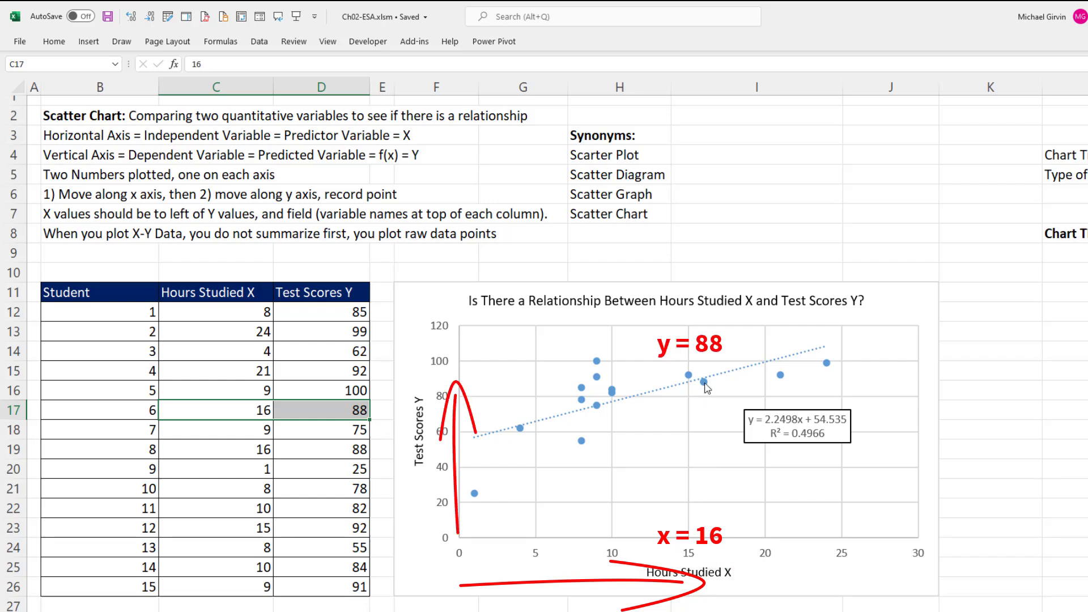
{"action": "mouse_move", "coordinate": [705, 387]}
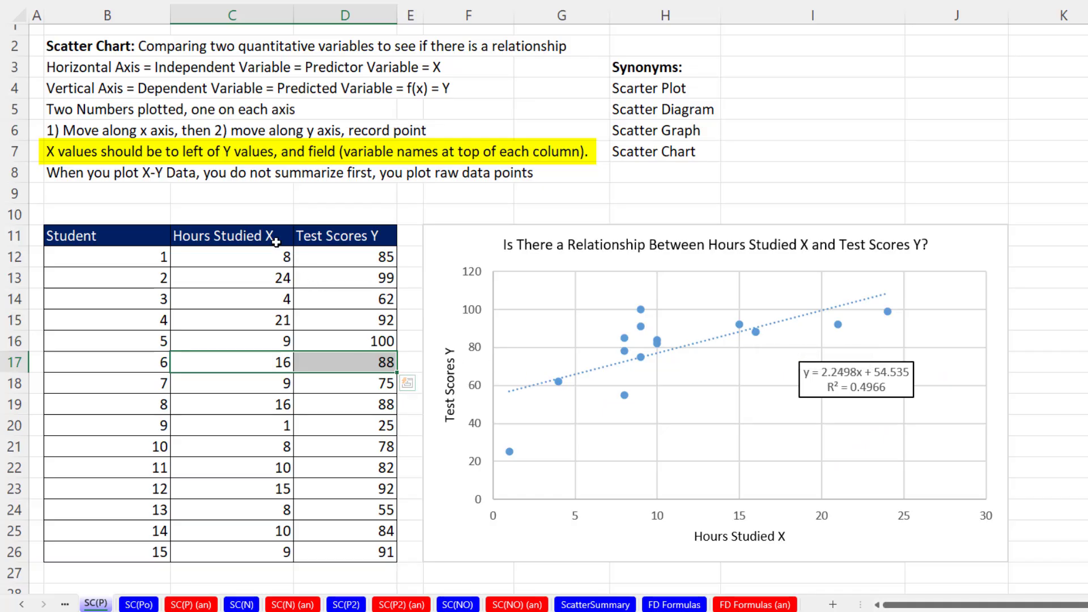
- Review the Hours Studied data, then delete the example scatter chart from the SC(P) sheet
{"action": "mouse_move", "coordinate": [272, 238]}
{"action": "left_mouse_down"}
{"action": "mouse_move", "coordinate": [284, 280]}
{"action": "mouse_move", "coordinate": [266, 392]}
{"action": "left_mouse_up"}
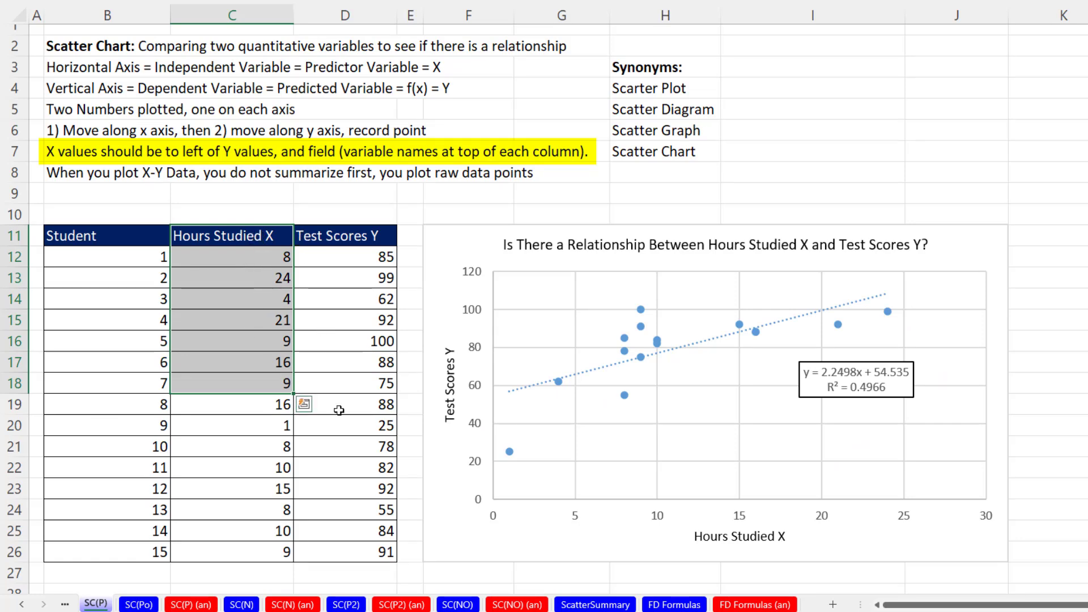
{"action": "scroll", "coordinate": [339, 410], "scroll_direction": "down", "scroll_amount": 8}
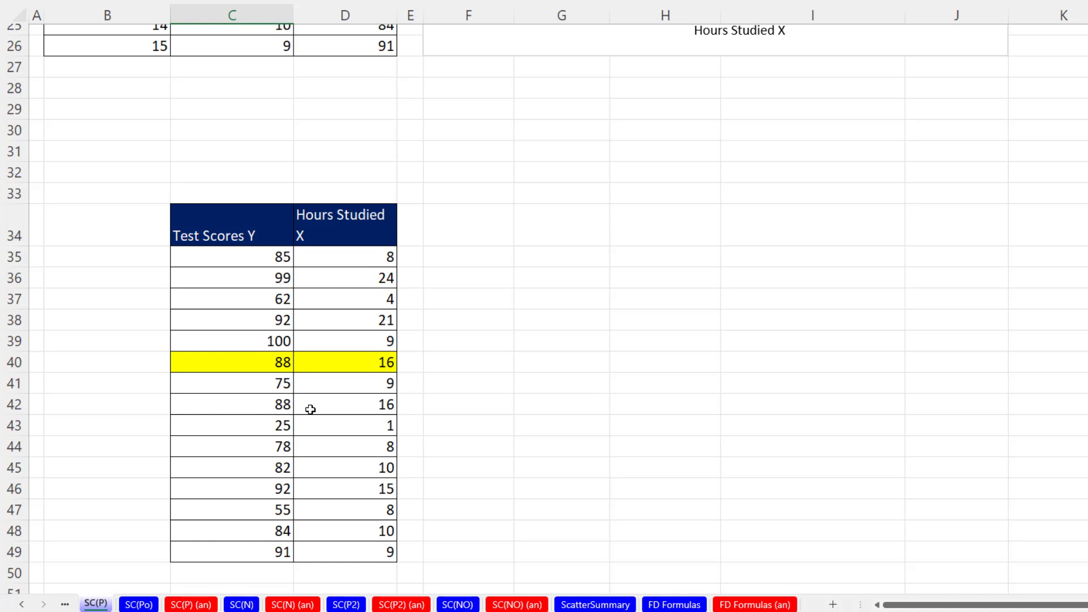
{"action": "scroll", "coordinate": [310, 409], "scroll_direction": "up", "scroll_amount": 8}
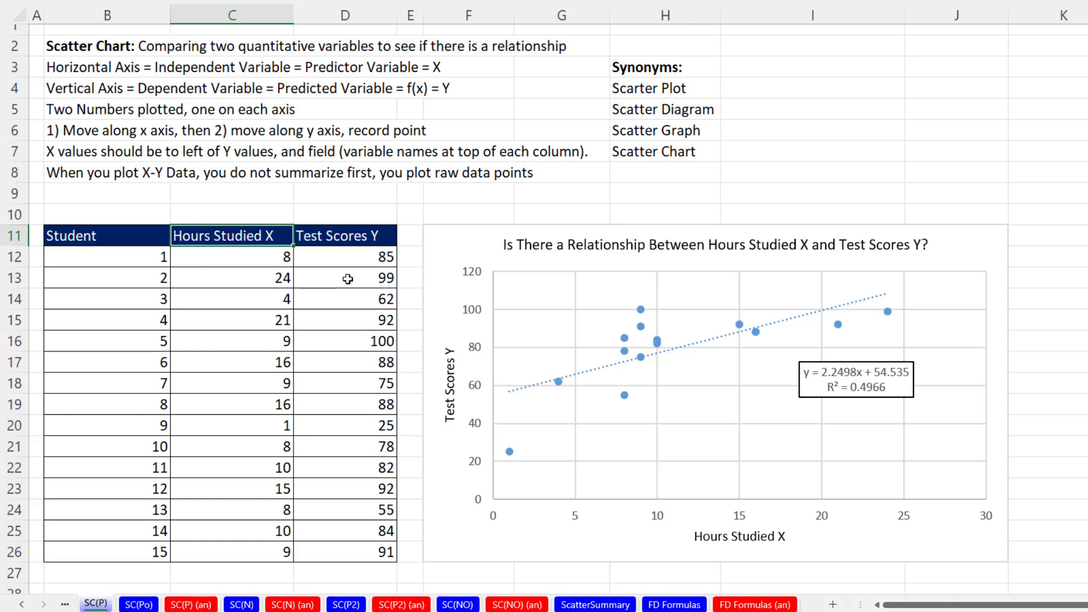
{"action": "left_click", "coordinate": [457, 223]}
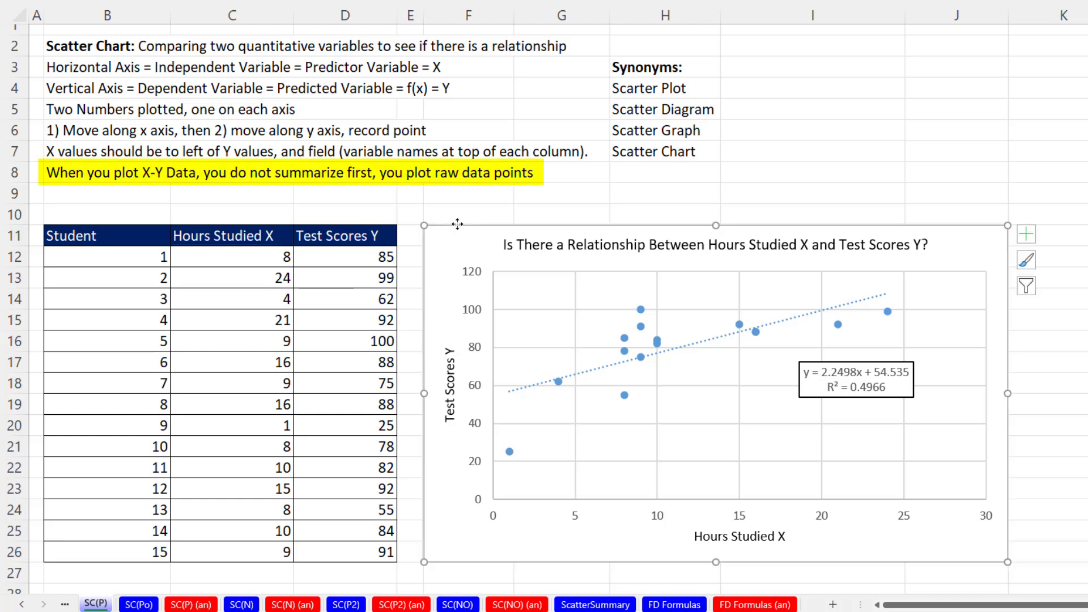
{"action": "key", "text": "Delete"}
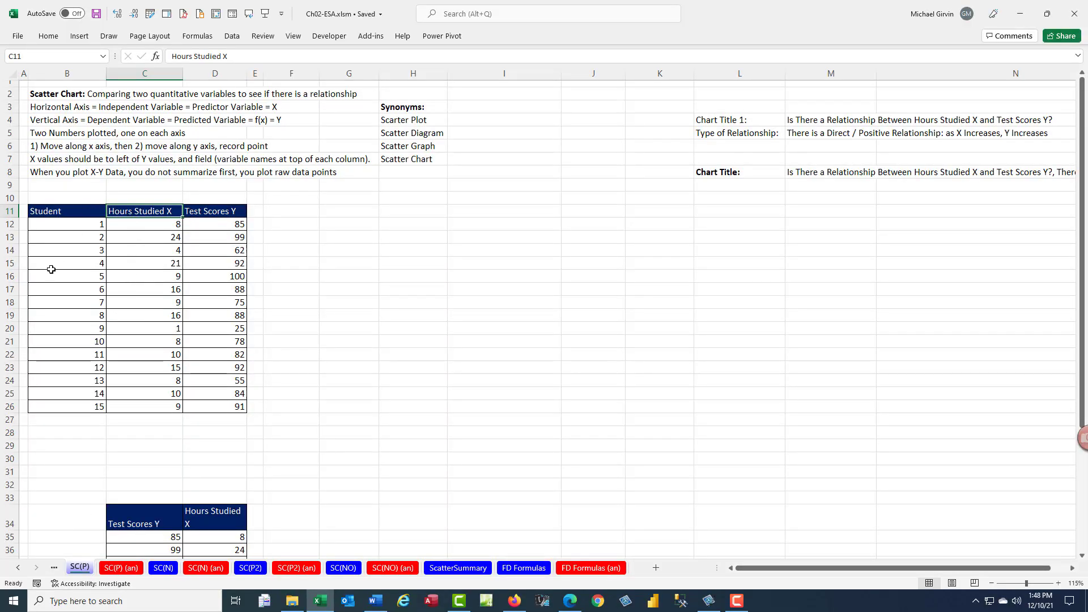
- Select the Hours Studied X and Test Scores Y data in C11:D26 and insert a plain scatter chart
{"action": "left_click", "coordinate": [126, 234]}
{"action": "left_click_drag", "start_coordinate": [126, 210], "coordinate": [227, 407]}
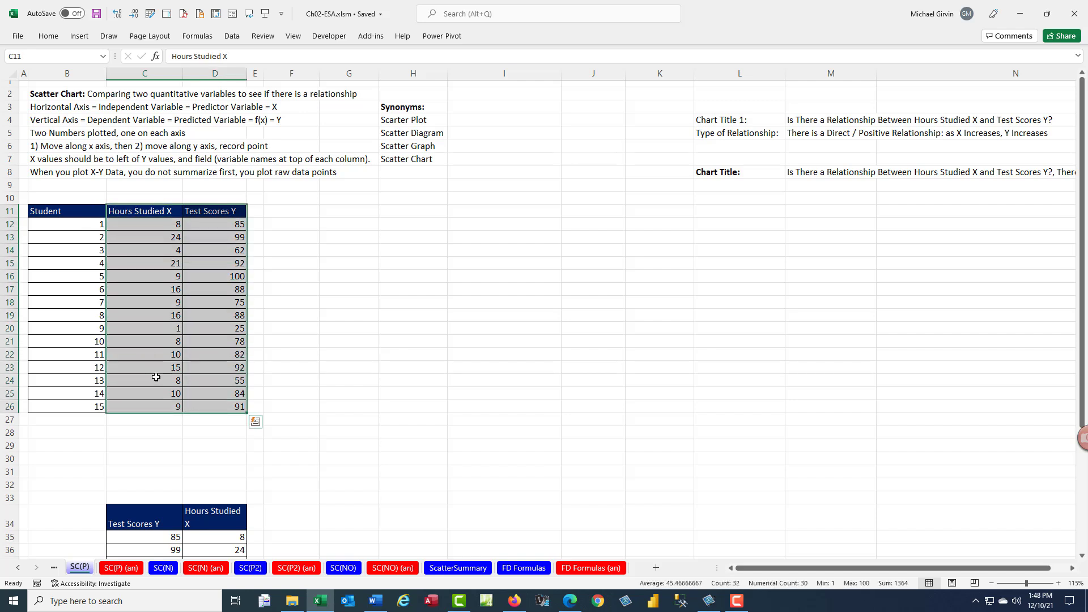
{"action": "left_click", "coordinate": [80, 35]}
{"action": "left_click", "coordinate": [532, 83]}
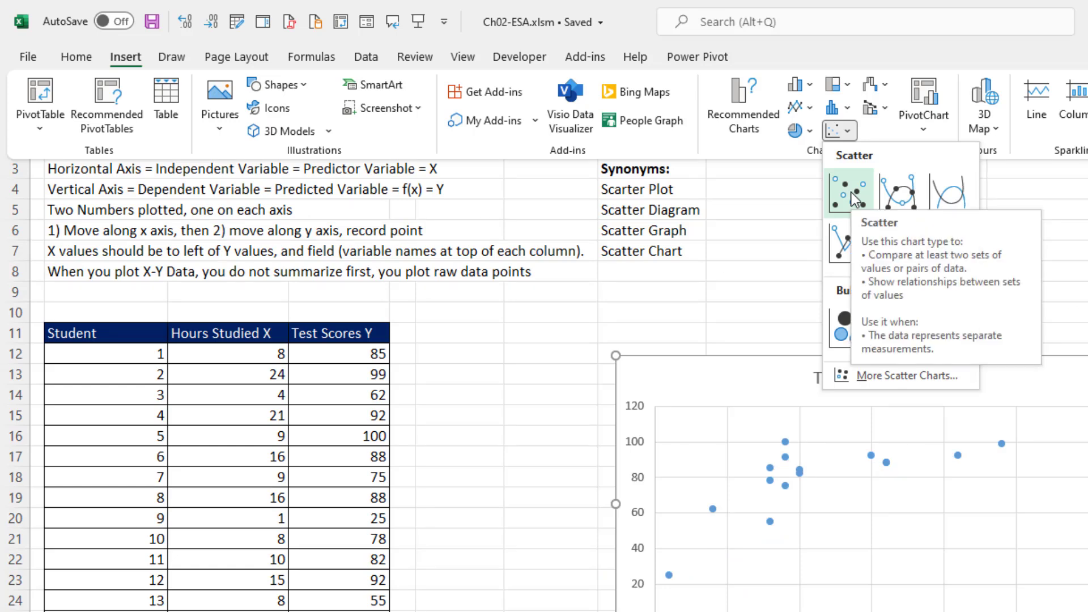
{"action": "left_click", "coordinate": [851, 192]}
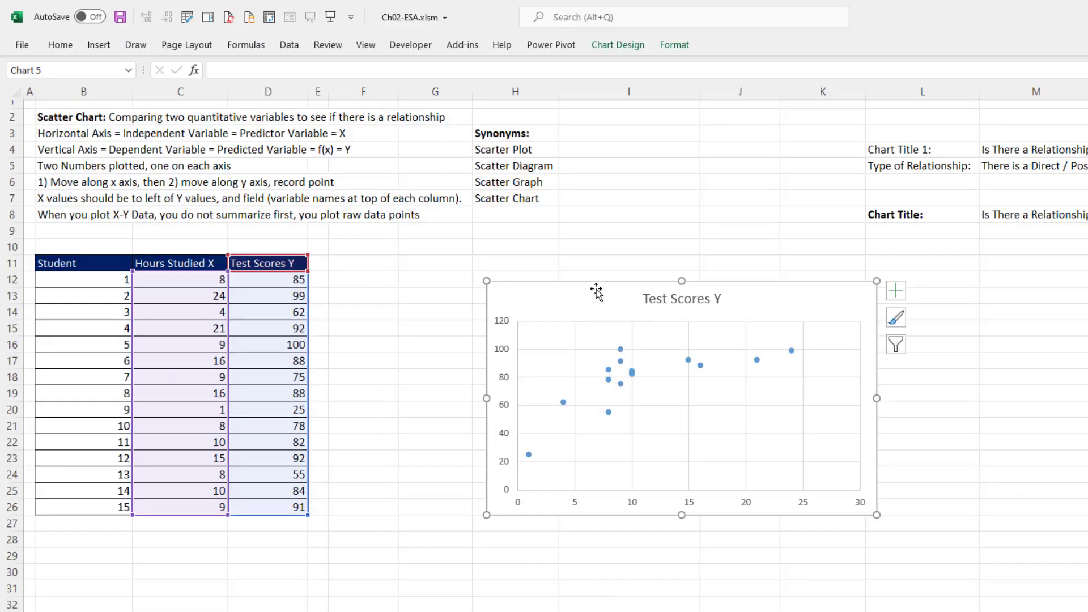
- Move the new chart next to the data table and add axis titles
{"action": "left_click_drag", "start_coordinate": [755, 369], "coordinate": [699, 365]}
{"action": "left_click_drag", "start_coordinate": [552, 288], "coordinate": [456, 285]}
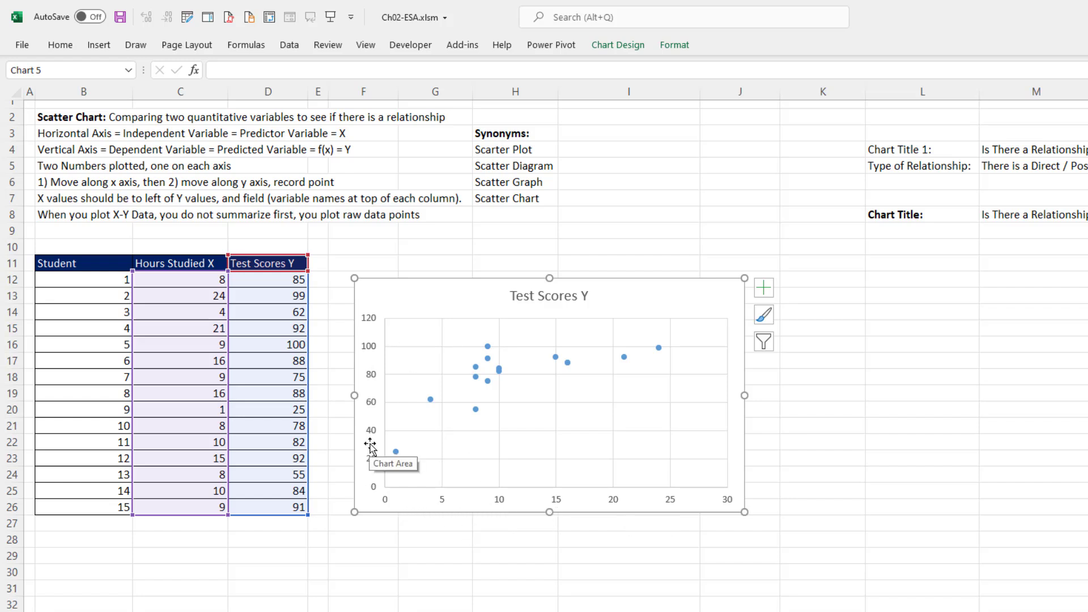
{"action": "left_click", "coordinate": [764, 289]}
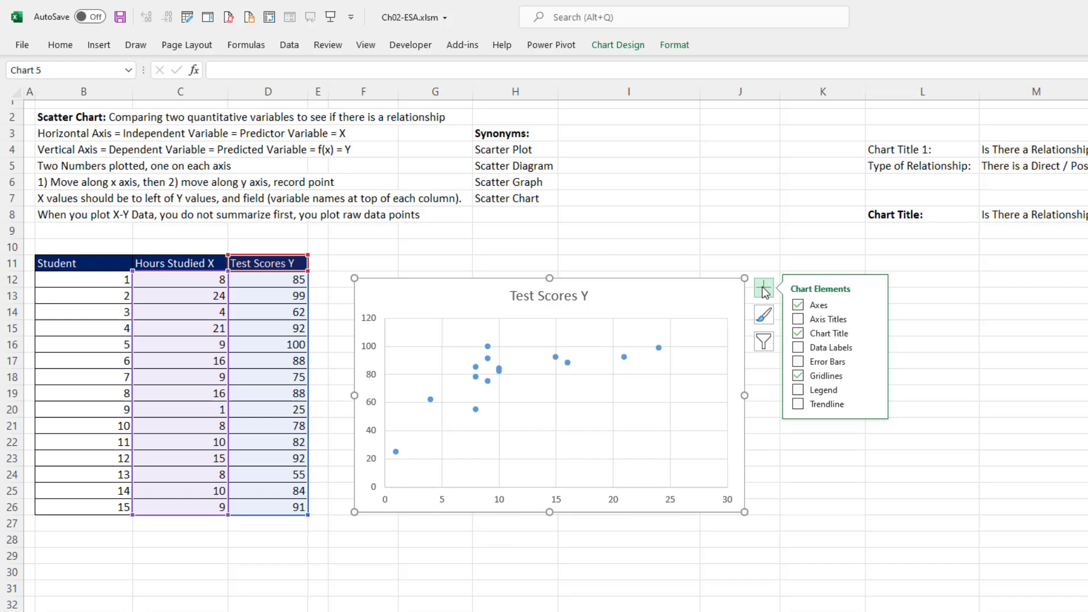
{"action": "left_click", "coordinate": [798, 319]}
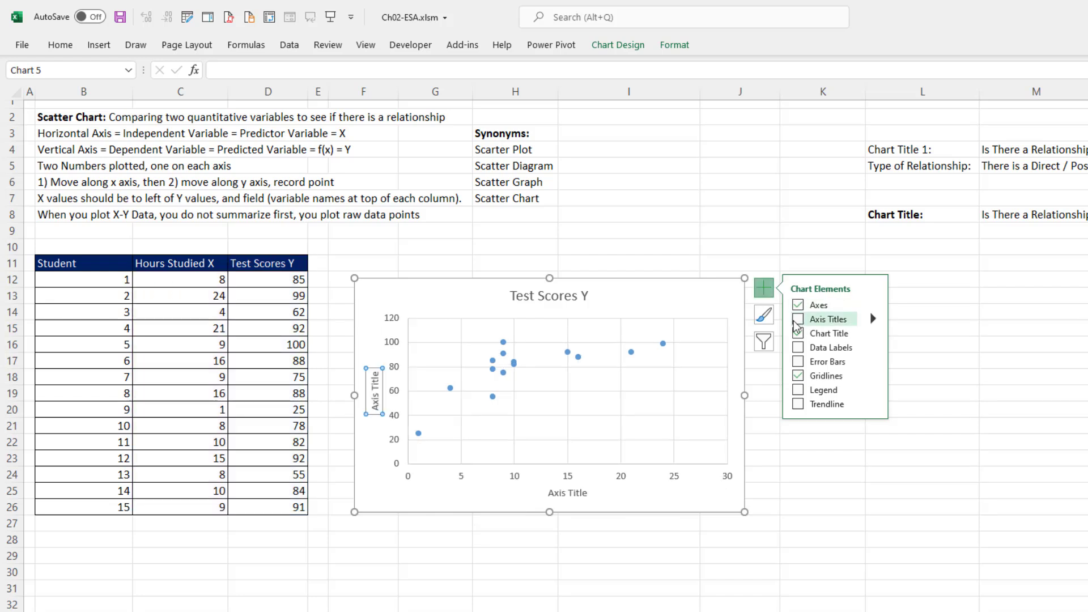
- Link the vertical axis title to cell D11 and the horizontal axis title to cell C11
{"action": "left_click", "coordinate": [396, 364]}
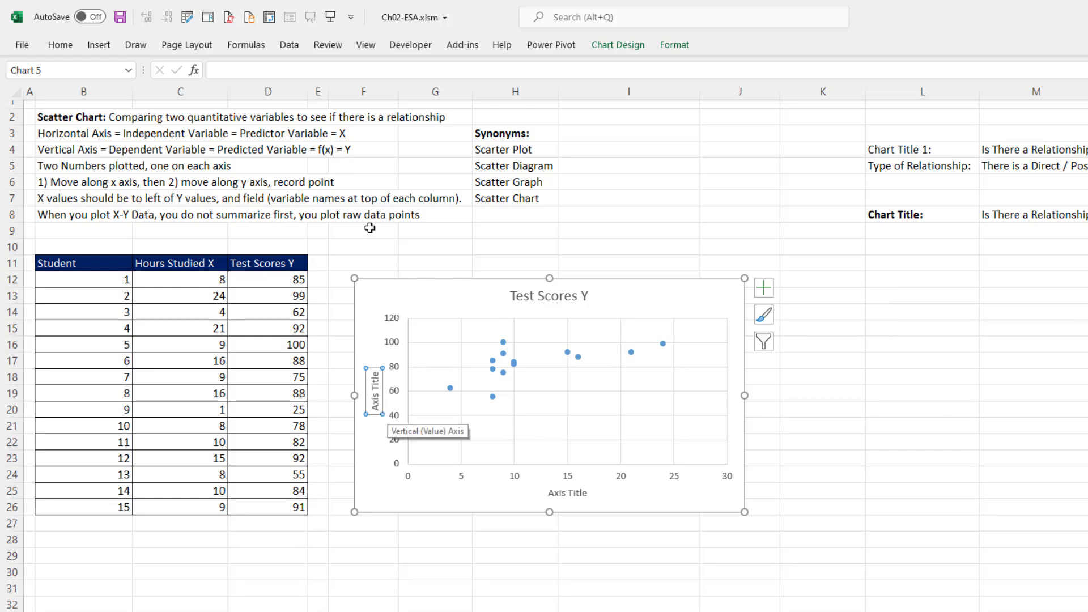
{"action": "type", "text": "="}
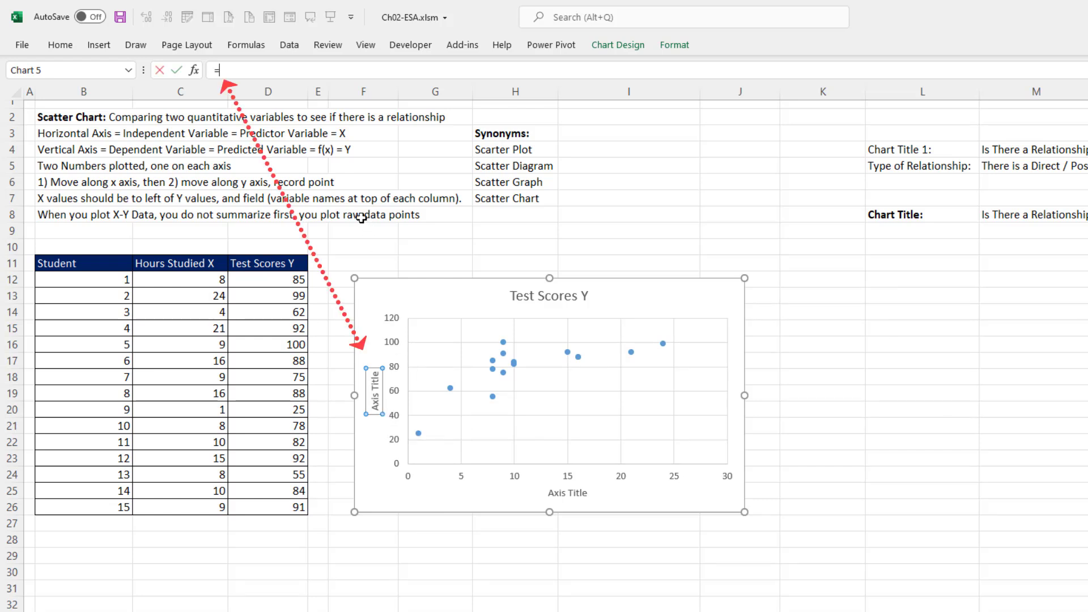
{"action": "left_click", "coordinate": [278, 263]}
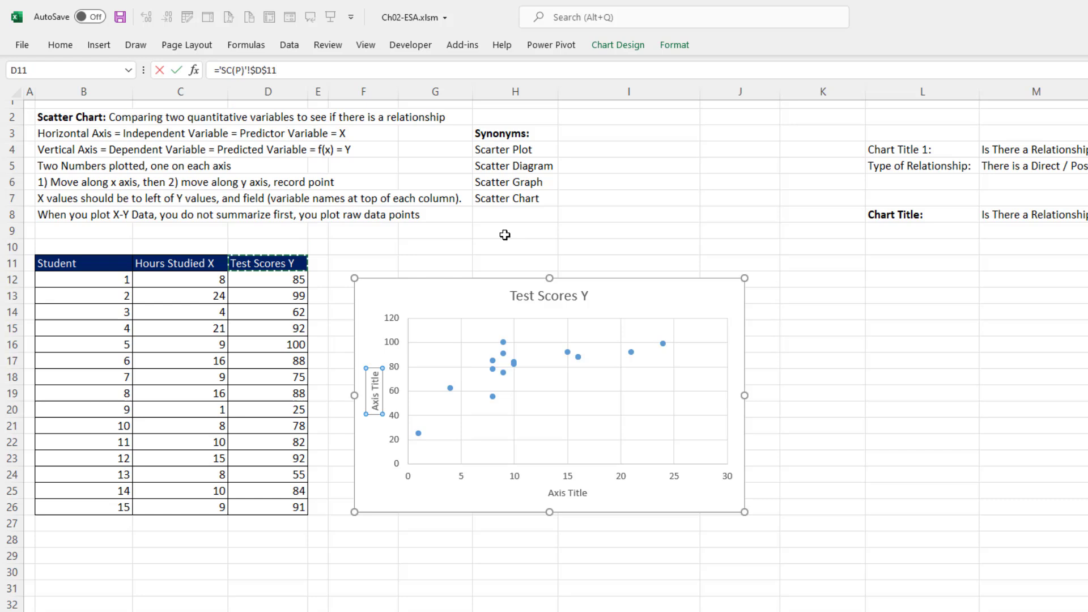
{"action": "key", "text": "Return"}
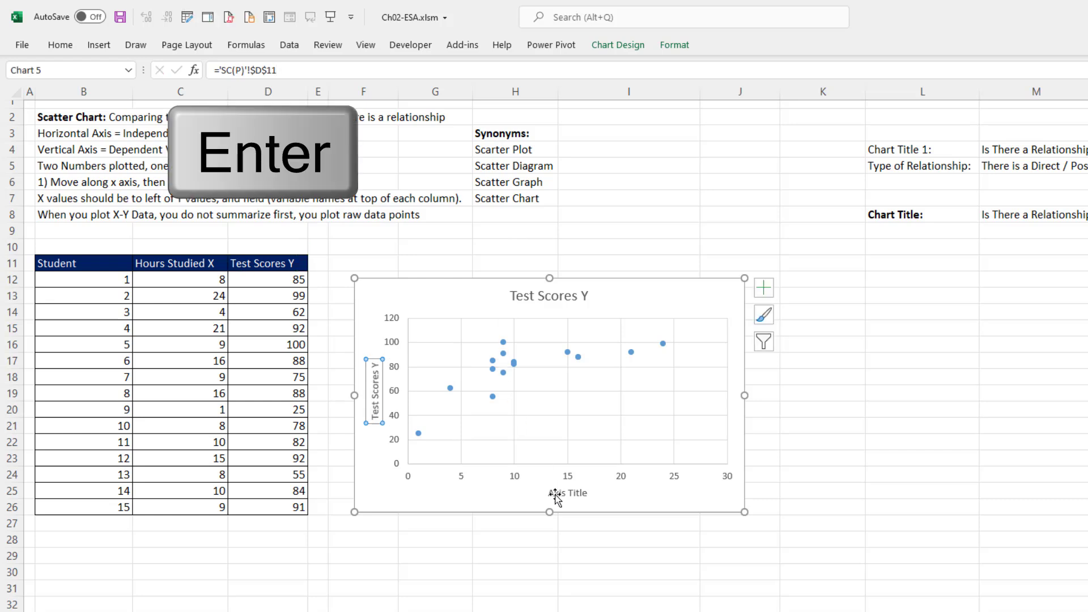
{"action": "left_click", "coordinate": [558, 493]}
{"action": "type", "text": "="}
{"action": "left_click", "coordinate": [214, 268]}
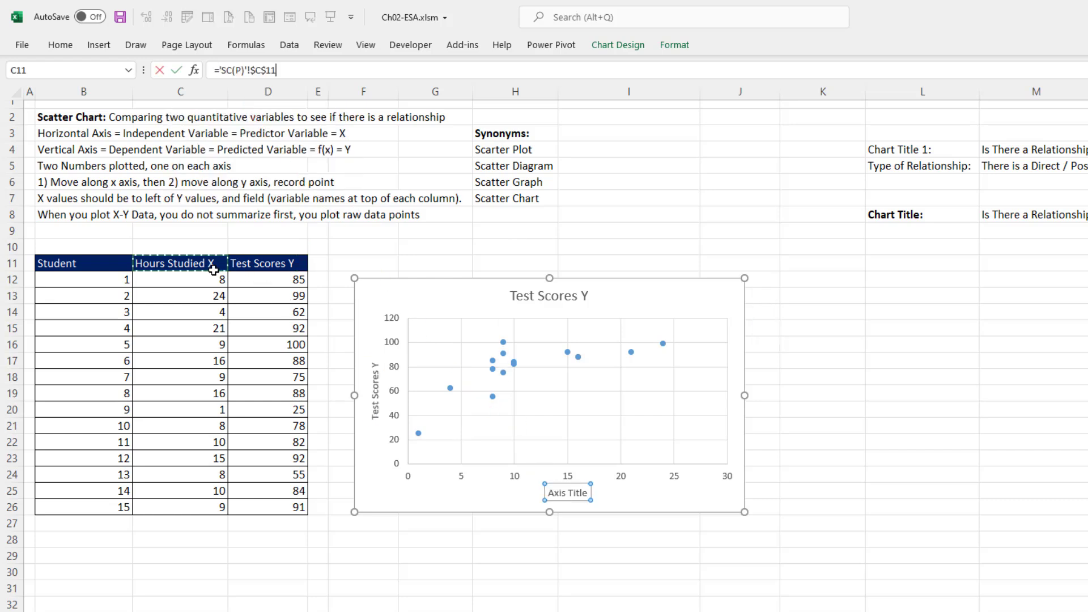
{"action": "key", "text": "Return"}
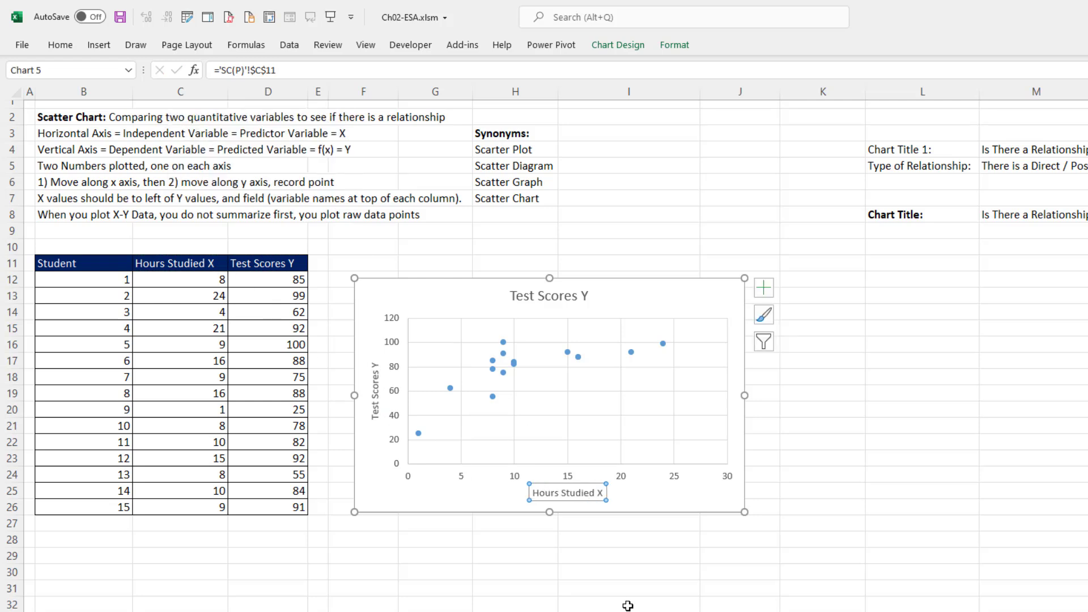
- Link the chart title to cell M8 and set its font size to 10
{"action": "left_click", "coordinate": [570, 299]}
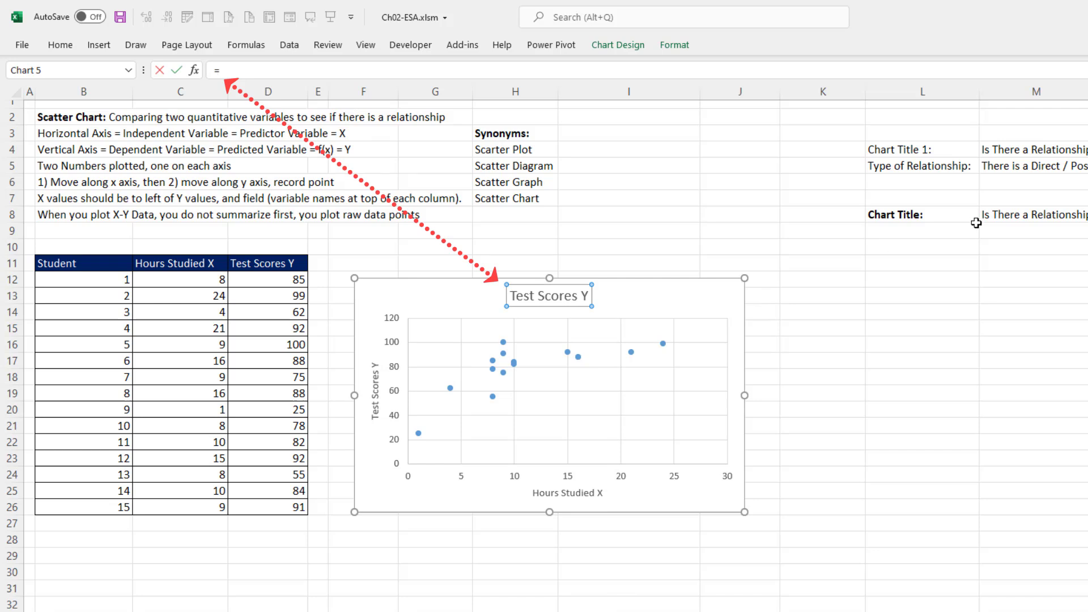
{"action": "type", "text": "="}
{"action": "left_click", "coordinate": [999, 216]}
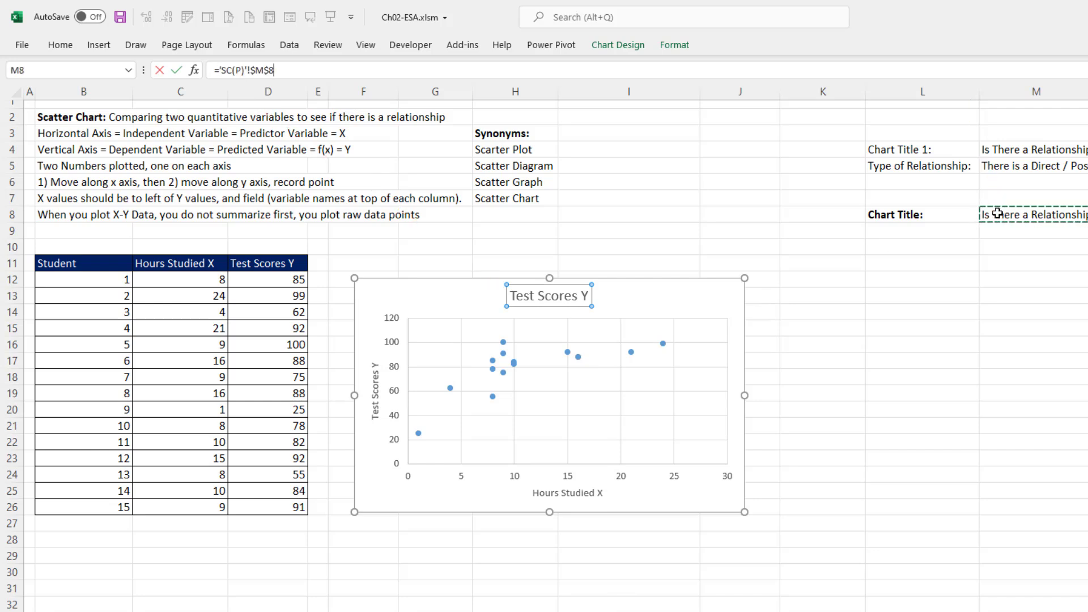
{"action": "key", "text": "Return"}
{"action": "key", "text": "ctrl+shift+f"}
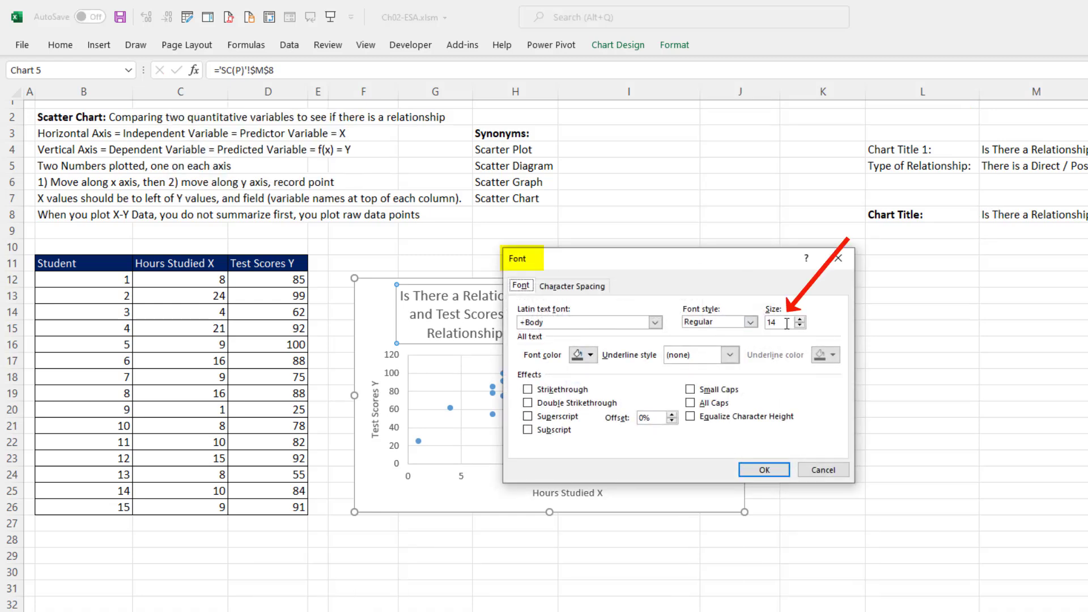
{"action": "type", "text": "10"}
{"action": "key", "text": "Return"}
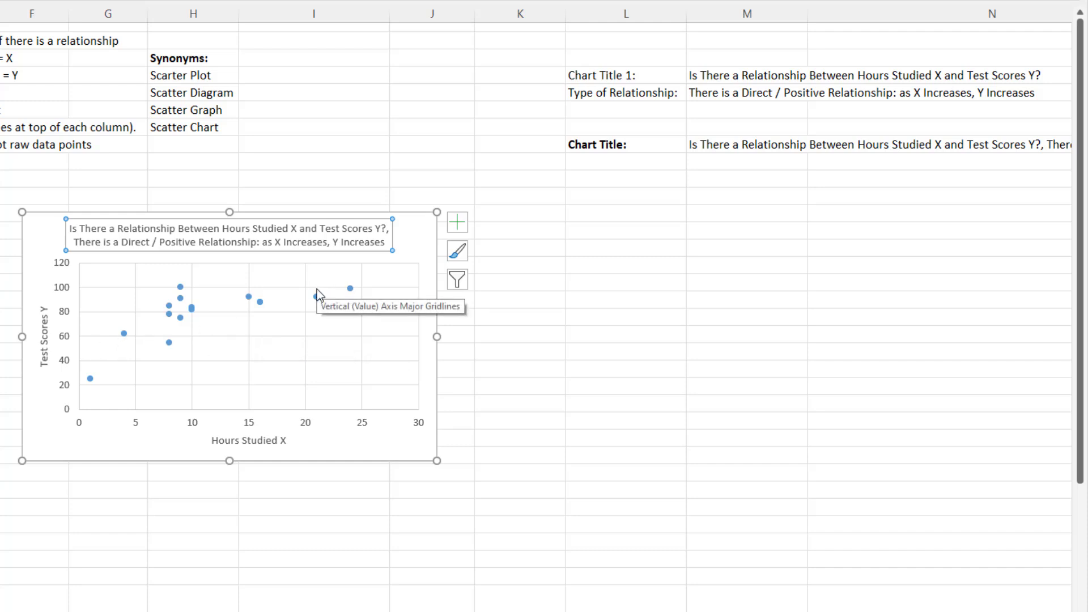
- Display the trendline equation (y = 2.2498x + 54.535) and R² value (0.4966) on the chart
{"action": "left_click", "coordinate": [464, 225]}
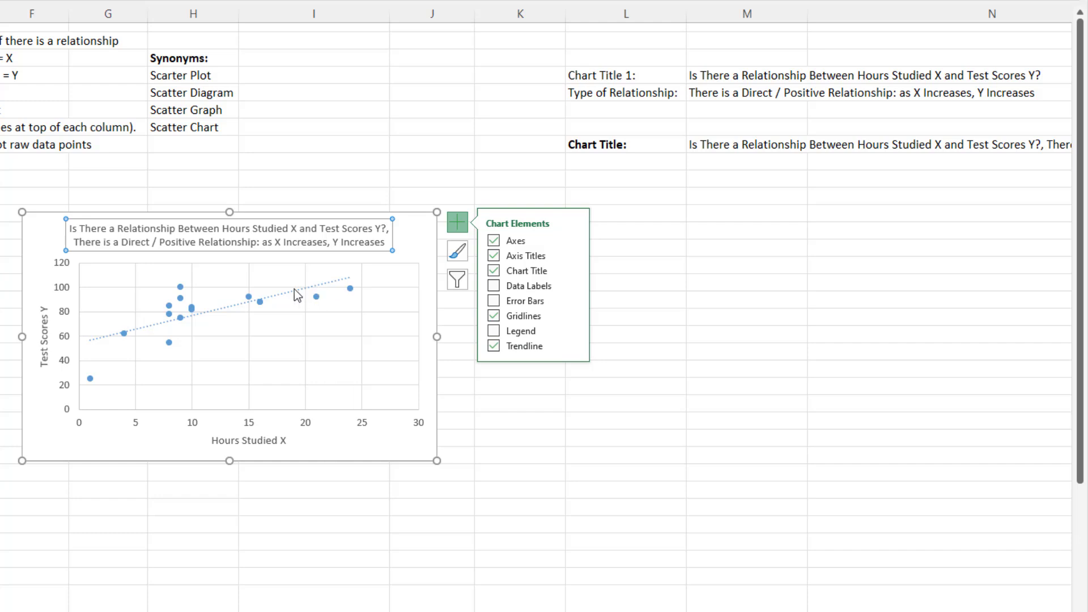
{"action": "left_click", "coordinate": [300, 296]}
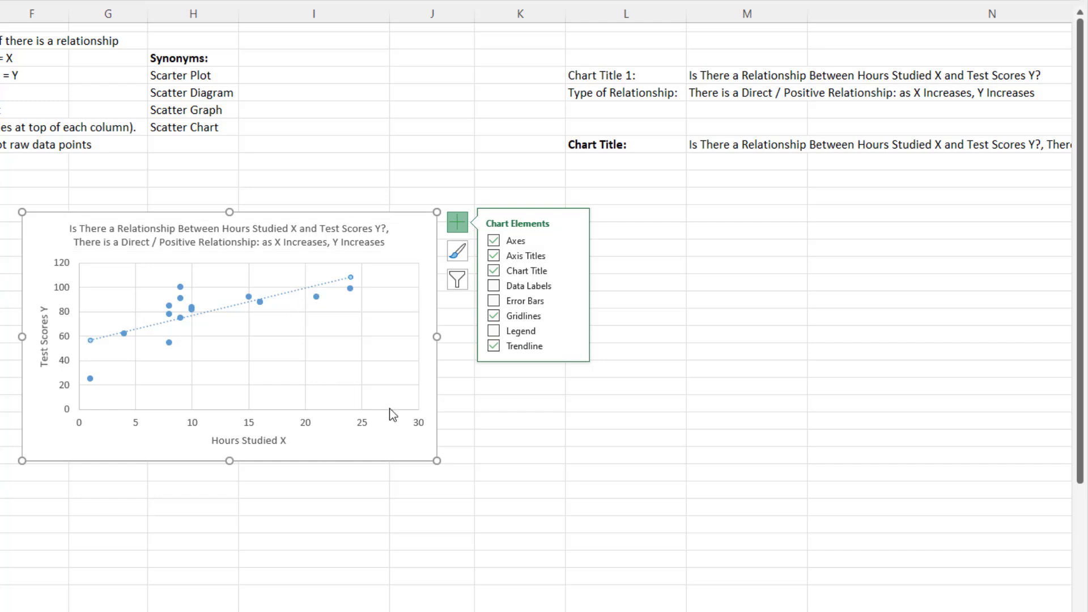
{"action": "key", "text": "ctrl+1"}
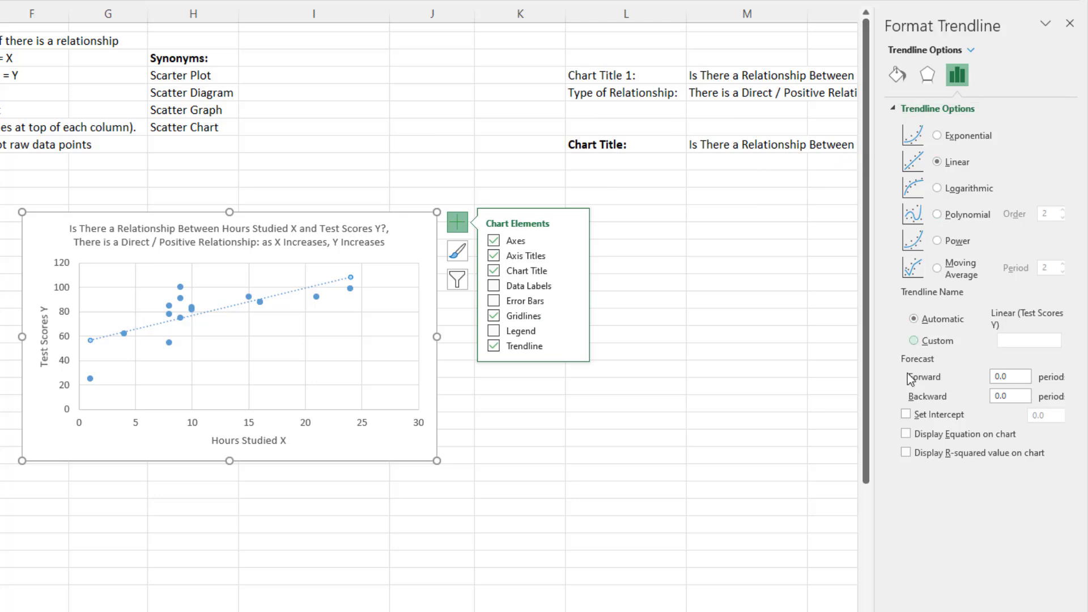
{"action": "left_click", "coordinate": [905, 434]}
{"action": "left_click", "coordinate": [906, 453]}
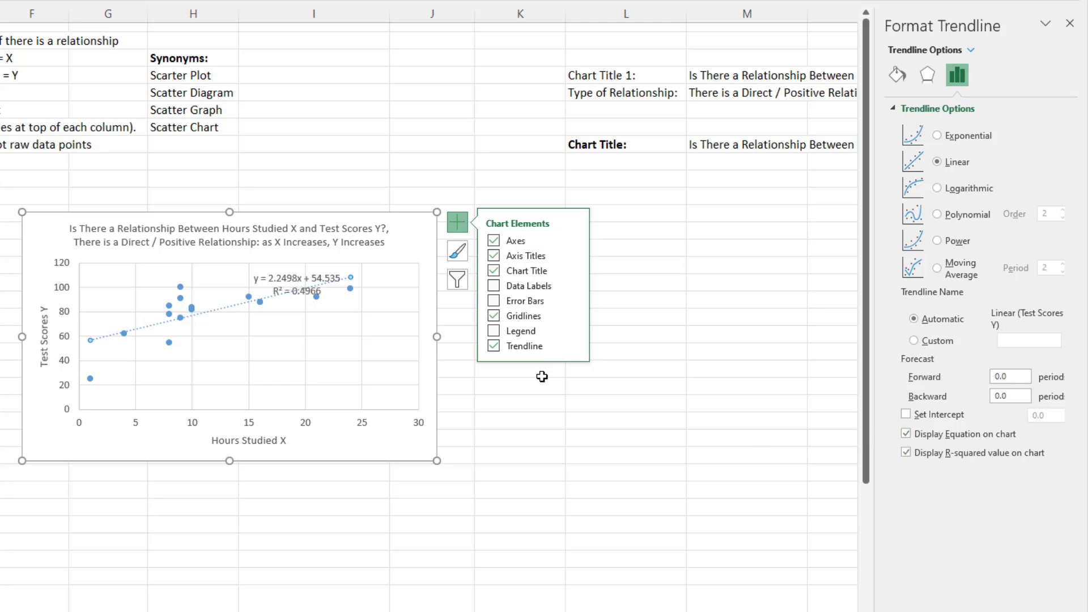
- Move the equation and R² label below the trendline and give it a solid fill and solid outline
{"action": "left_click_drag", "start_coordinate": [265, 277], "coordinate": [297, 328]}
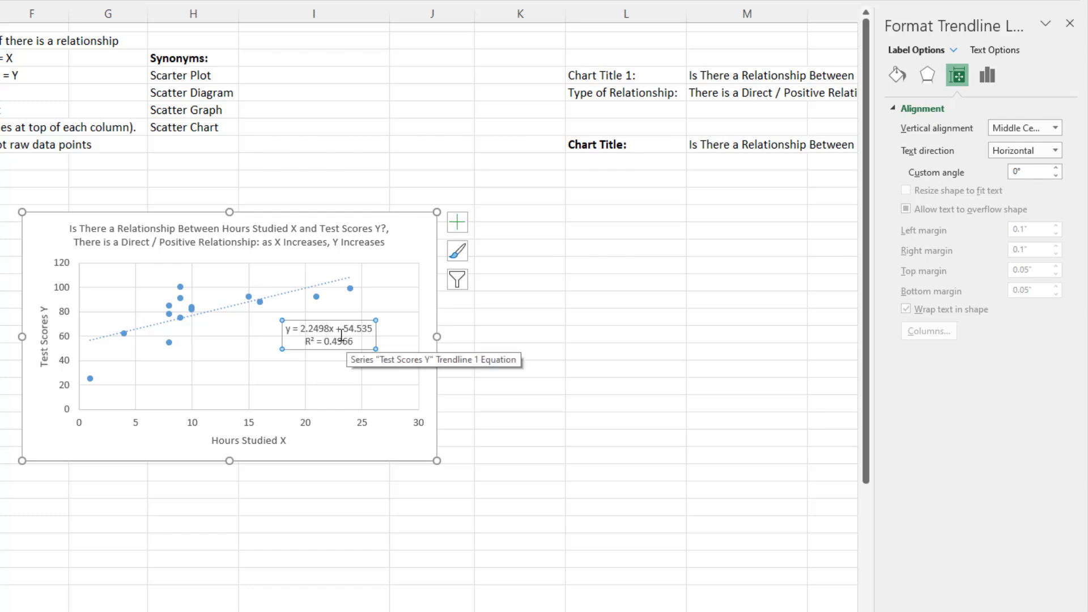
{"action": "key", "text": "ctrl+1"}
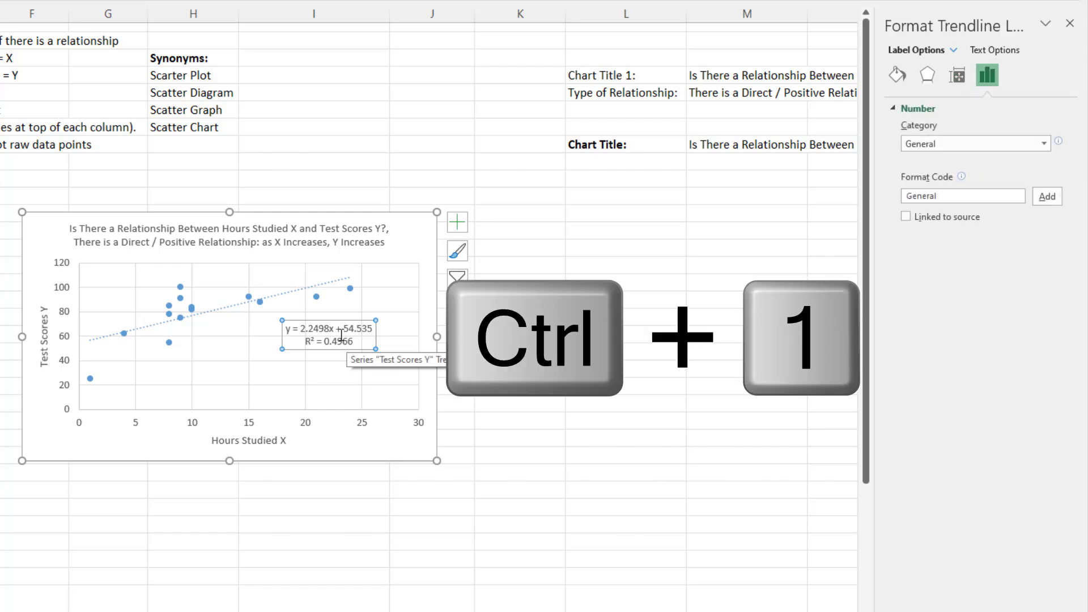
{"action": "left_click", "coordinate": [896, 75]}
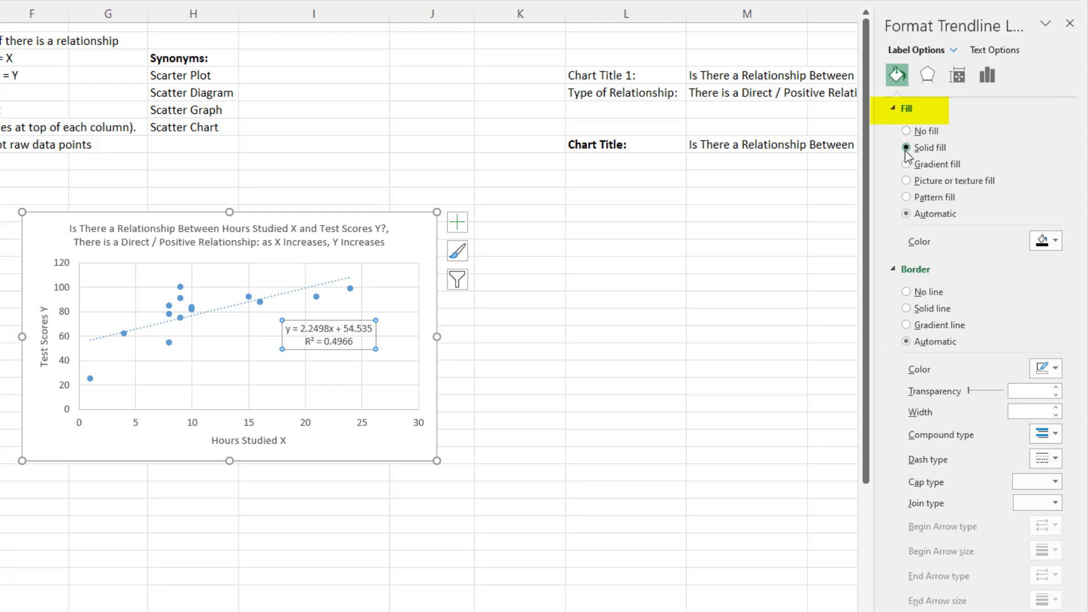
{"action": "left_click", "coordinate": [906, 147]}
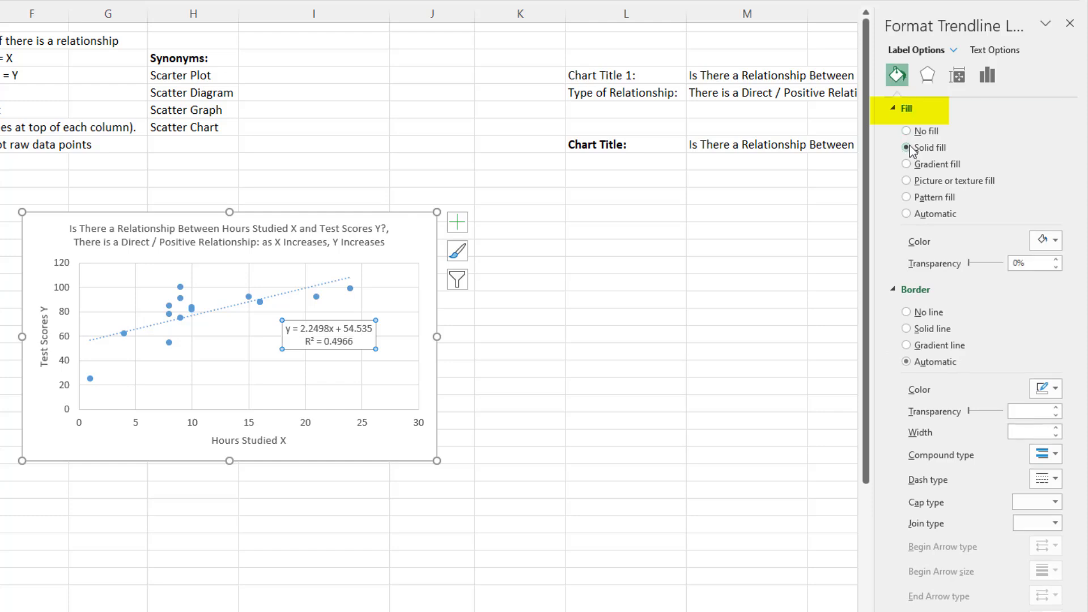
{"action": "left_click", "coordinate": [1047, 240]}
{"action": "key", "text": "Escape"}
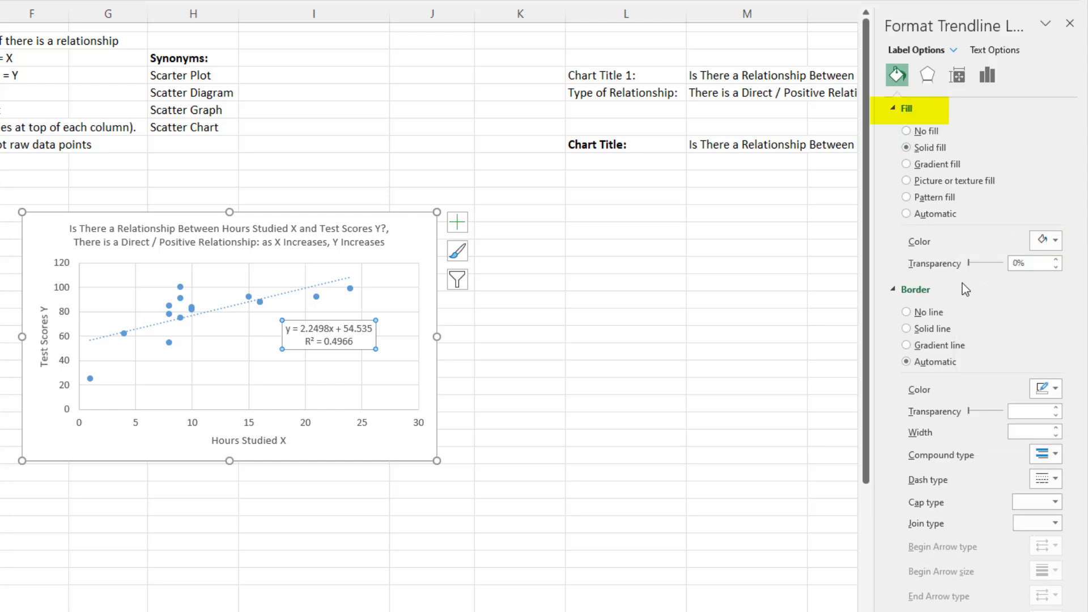
{"action": "left_click", "coordinate": [906, 328]}
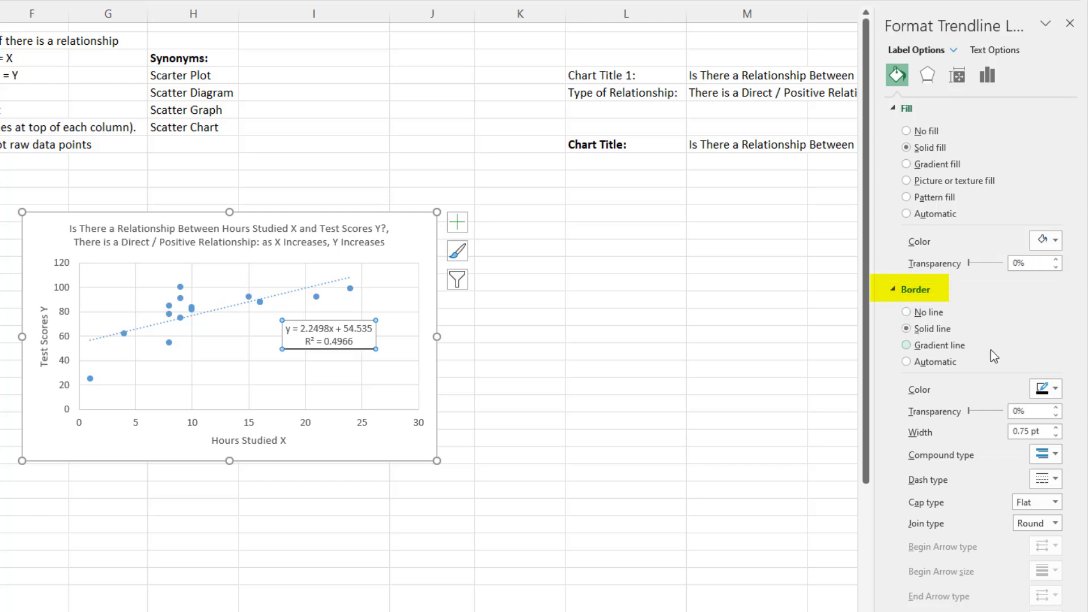
{"action": "left_click", "coordinate": [1055, 390]}
{"action": "key", "text": "Escape"}
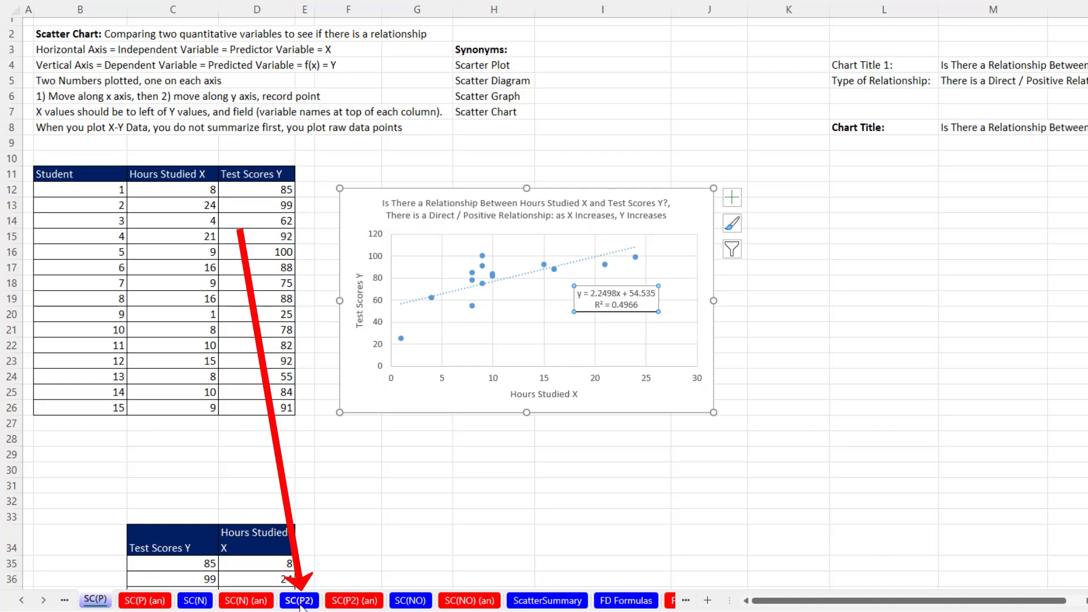
- On the SC(P2) sheet, append '= X' to the B2 header and widen column B
{"action": "left_click", "coordinate": [300, 600]}
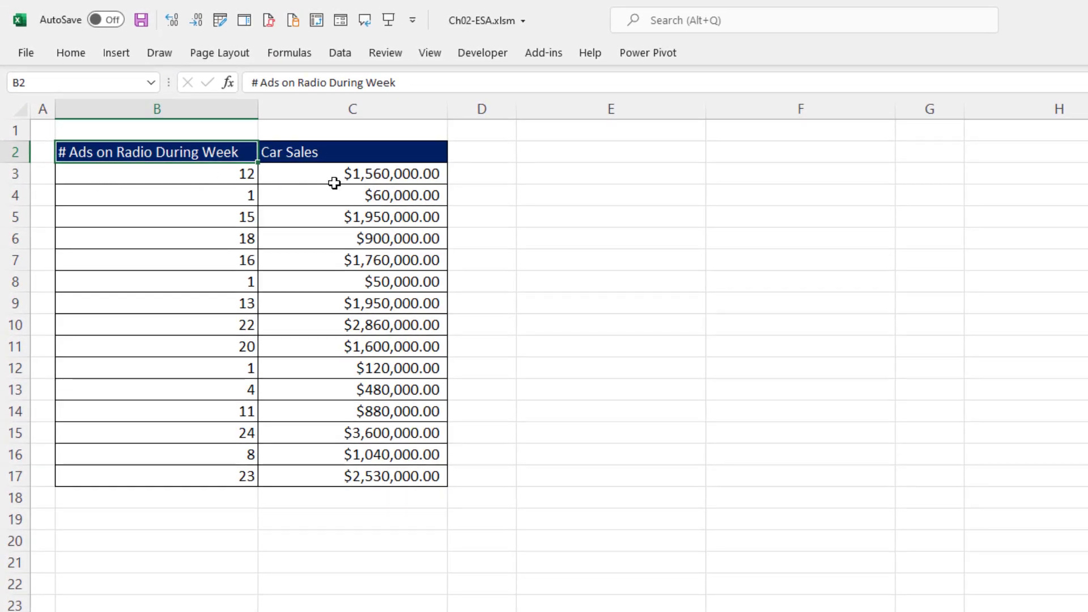
{"action": "left_click", "coordinate": [217, 248]}
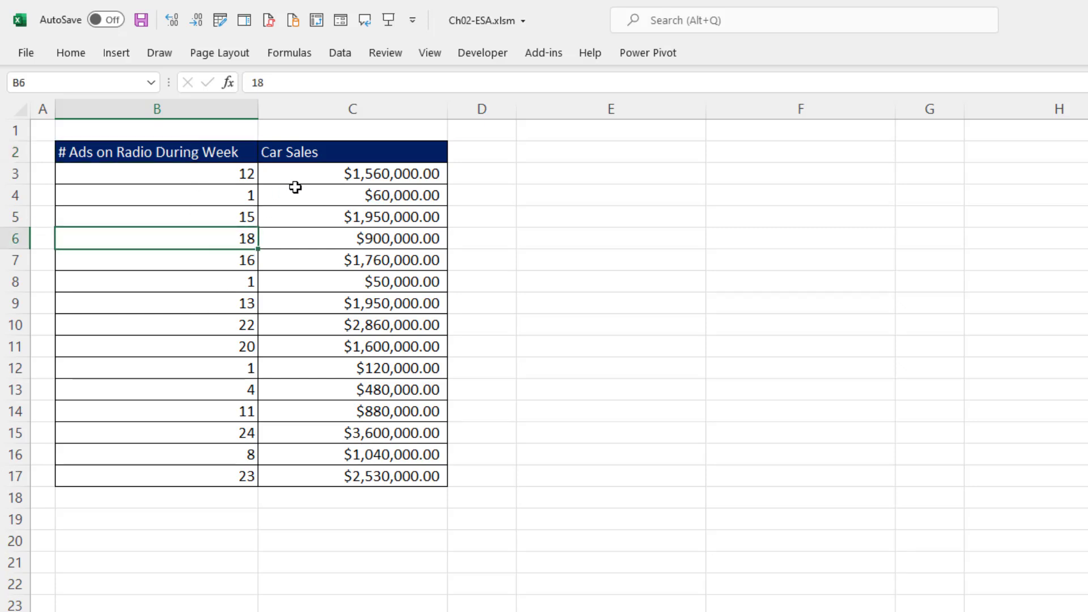
{"action": "double_click", "coordinate": [248, 151]}
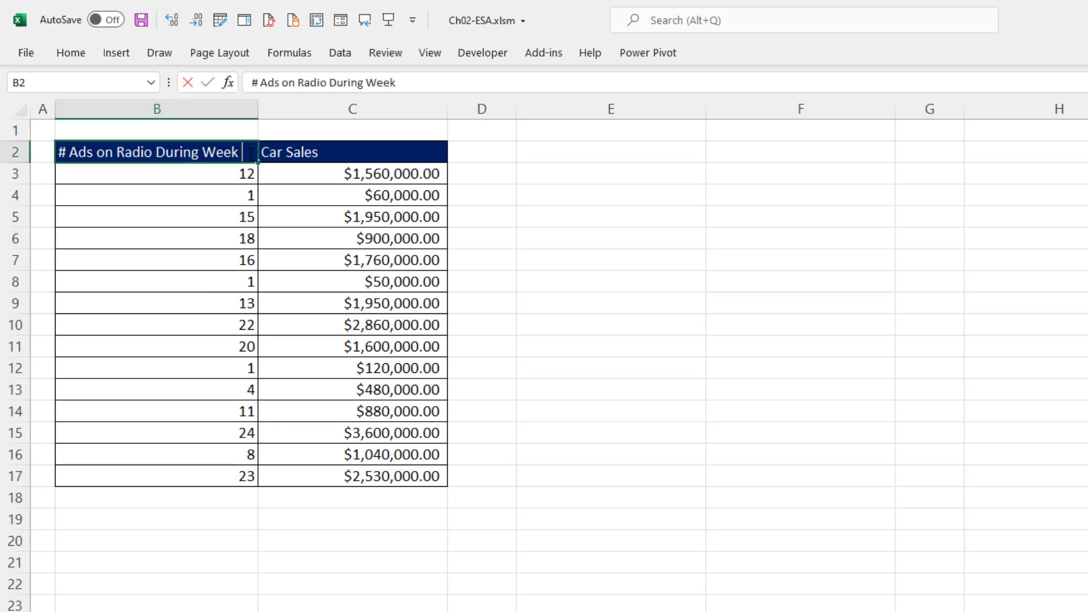
{"action": "type", "text": "="}
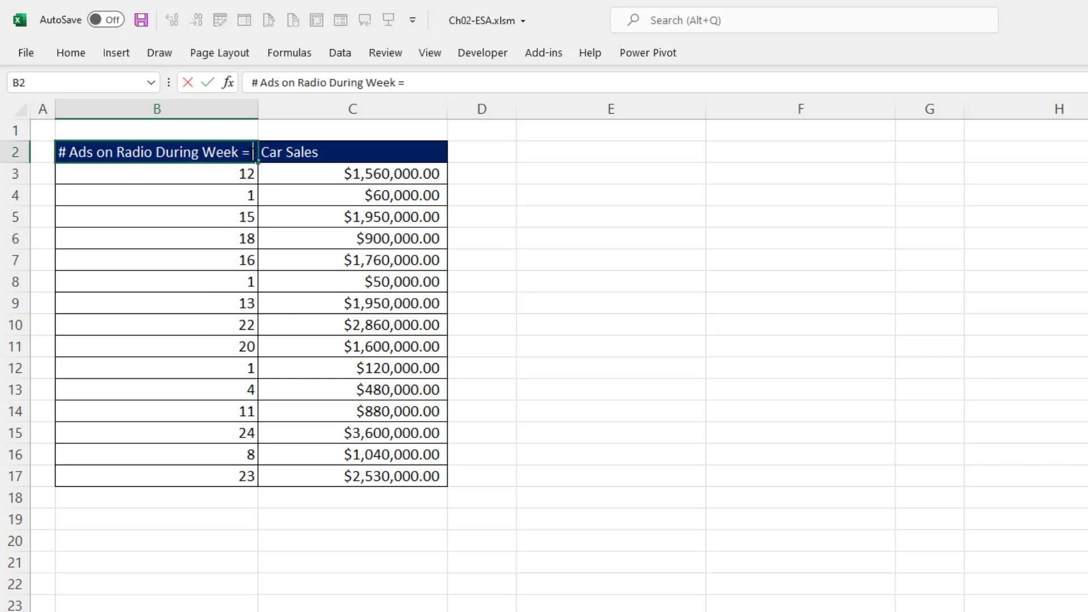
{"action": "type", "text": " X"}
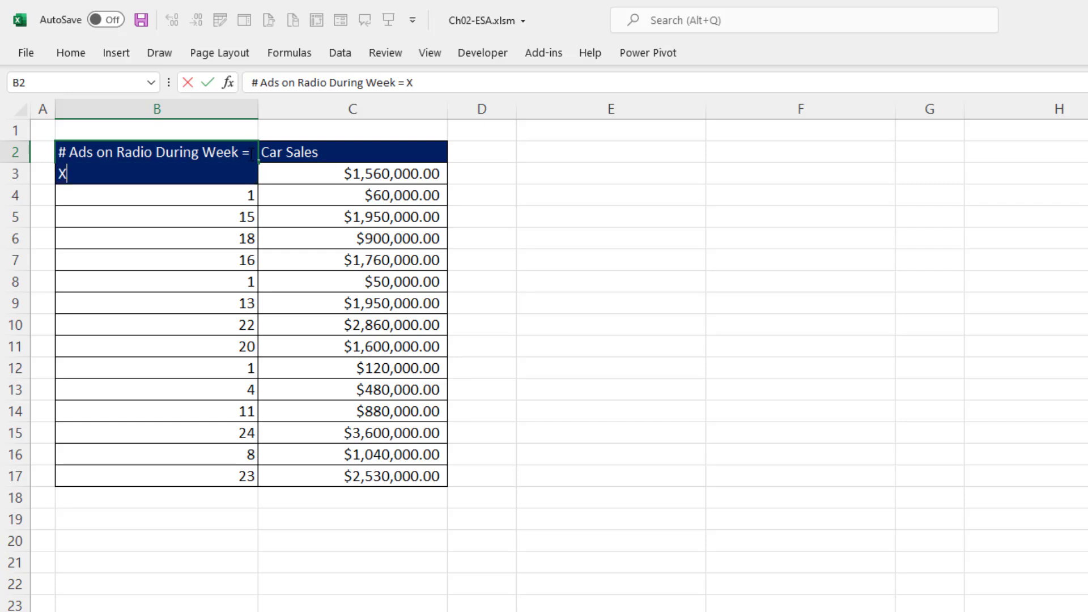
{"action": "left_click_drag", "start_coordinate": [294, 461], "coordinate": [335, 435]}
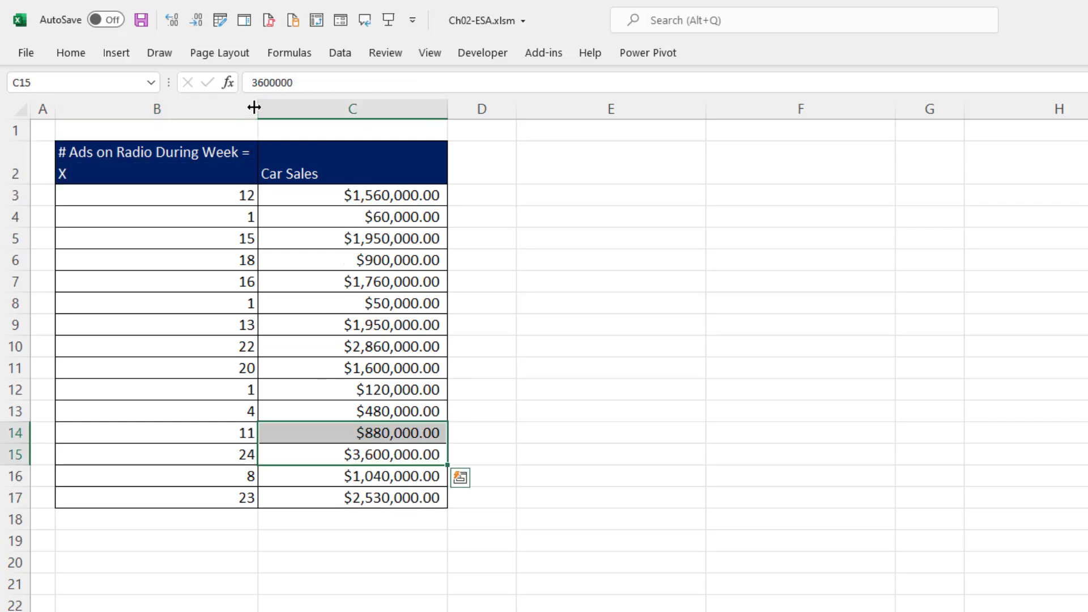
{"action": "left_click_drag", "start_coordinate": [254, 107], "coordinate": [278, 108]}
- Edit the C2 header to read 'Car Sales = Y'
{"action": "double_click", "coordinate": [372, 165]}
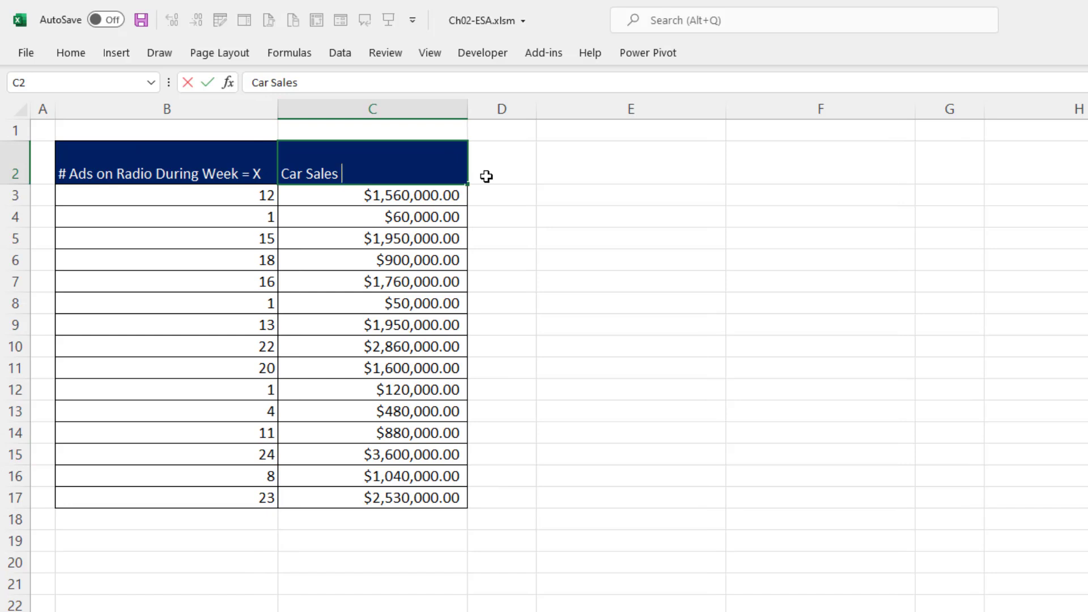
{"action": "left_click_drag", "start_coordinate": [648, 315], "coordinate": [651, 311]}
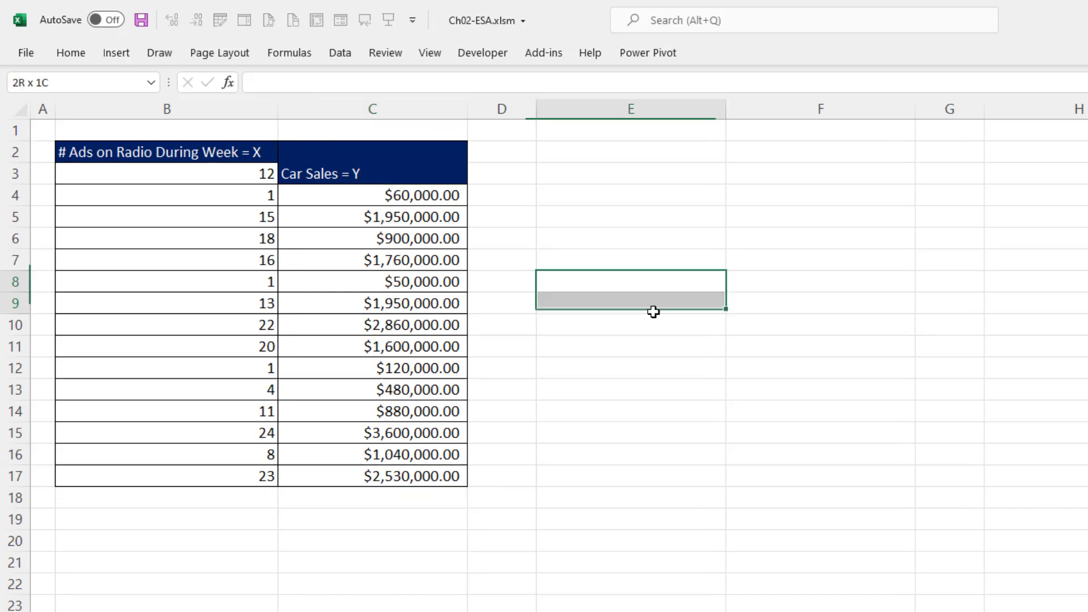
{"action": "left_click", "coordinate": [266, 199]}
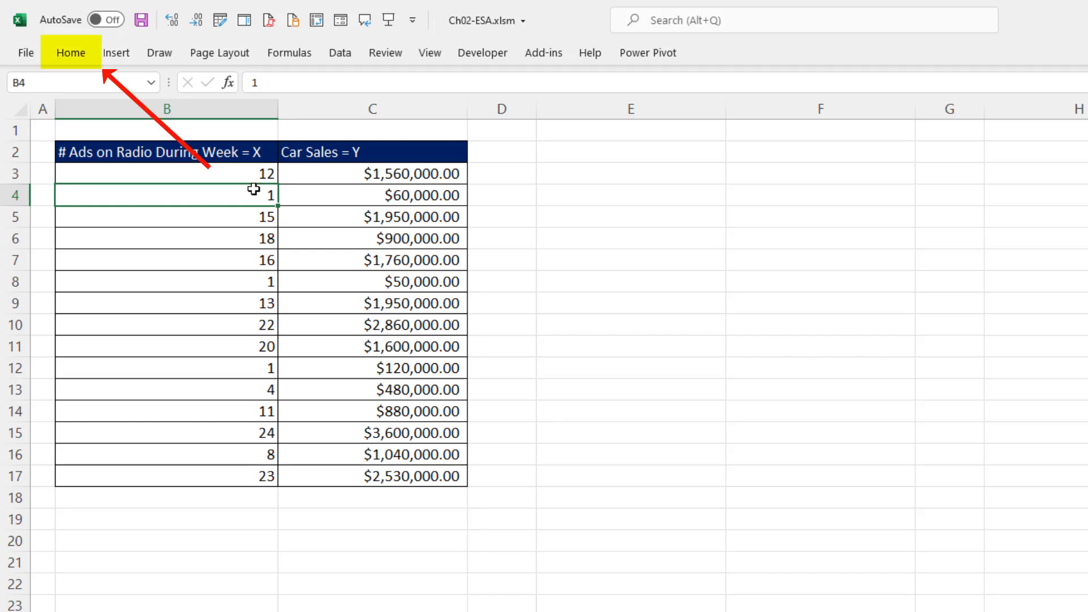
- Run Analyze Data on the radio ads and car sales table
{"action": "left_click", "coordinate": [75, 61]}
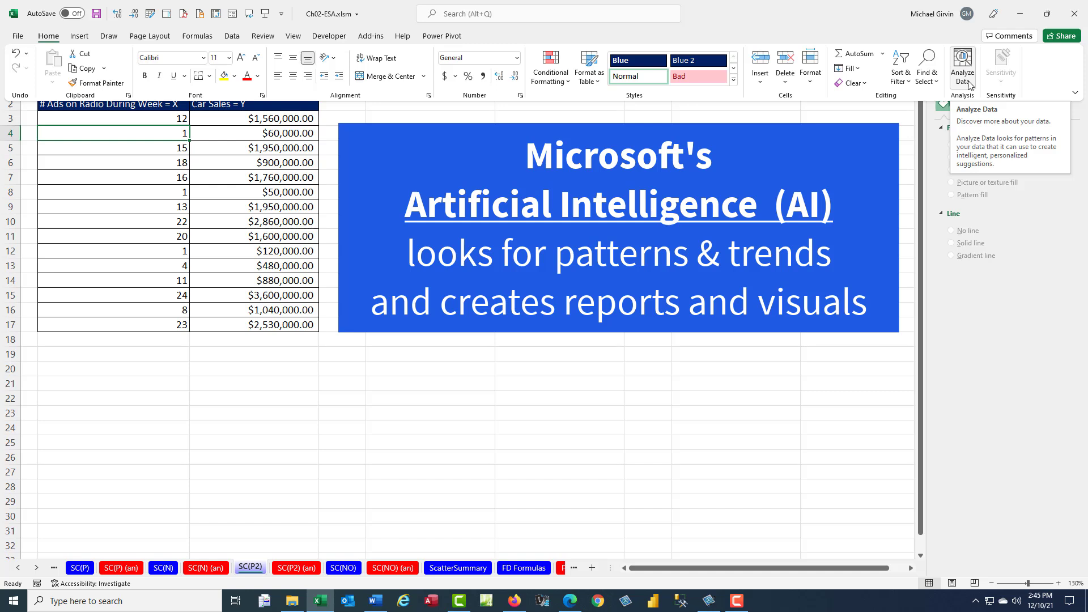
{"action": "left_click", "coordinate": [966, 70]}
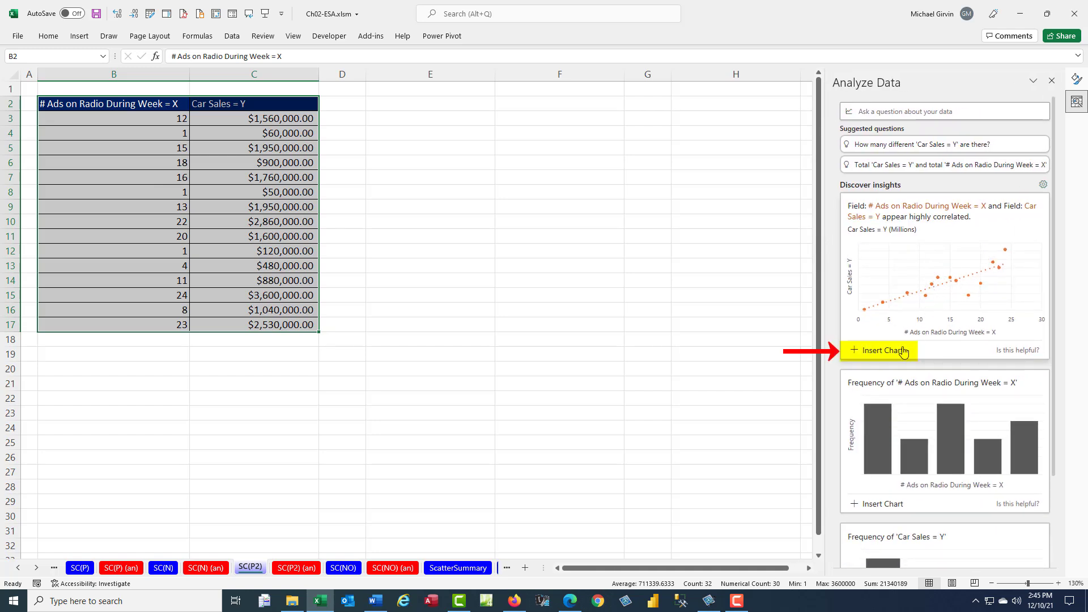
- Insert the suggested ads-versus-car-sales correlation scatter chart and place it beside the table
{"action": "left_click", "coordinate": [887, 355]}
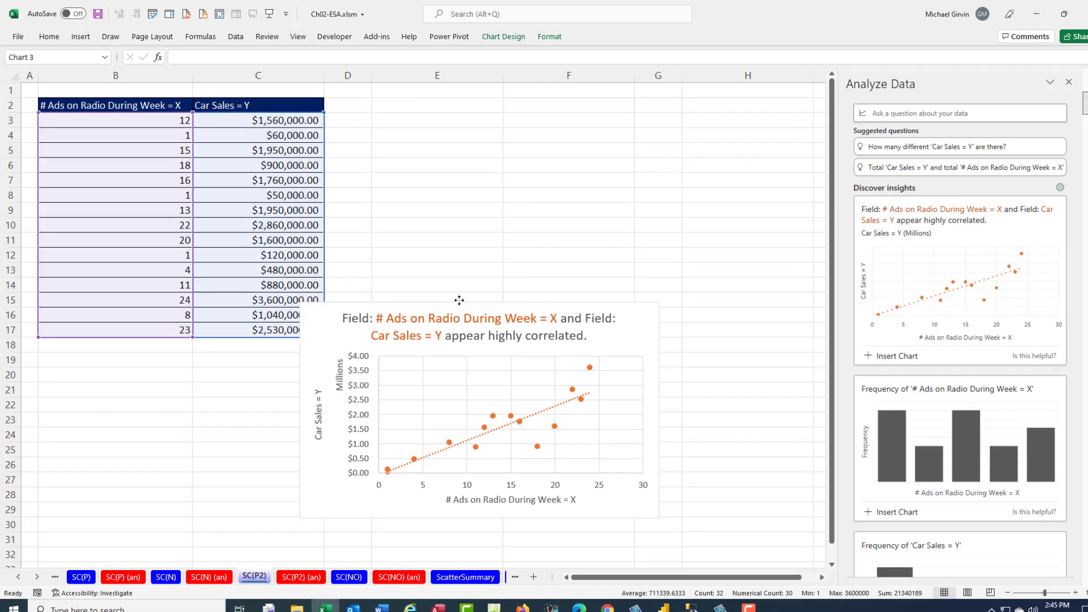
{"action": "left_click_drag", "start_coordinate": [459, 300], "coordinate": [510, 122]}
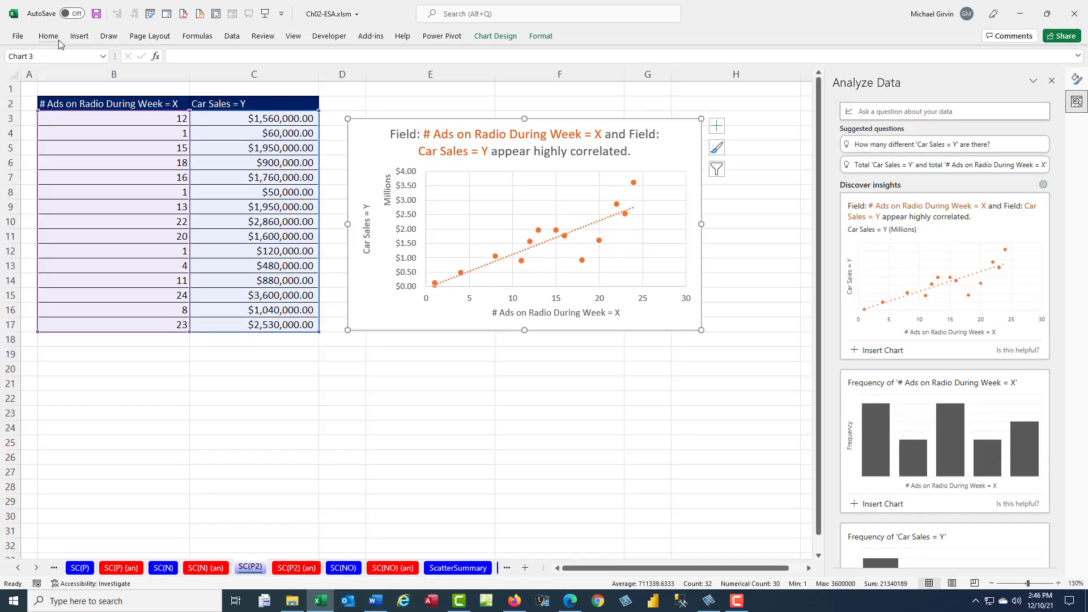
{"action": "left_click", "coordinate": [59, 40]}
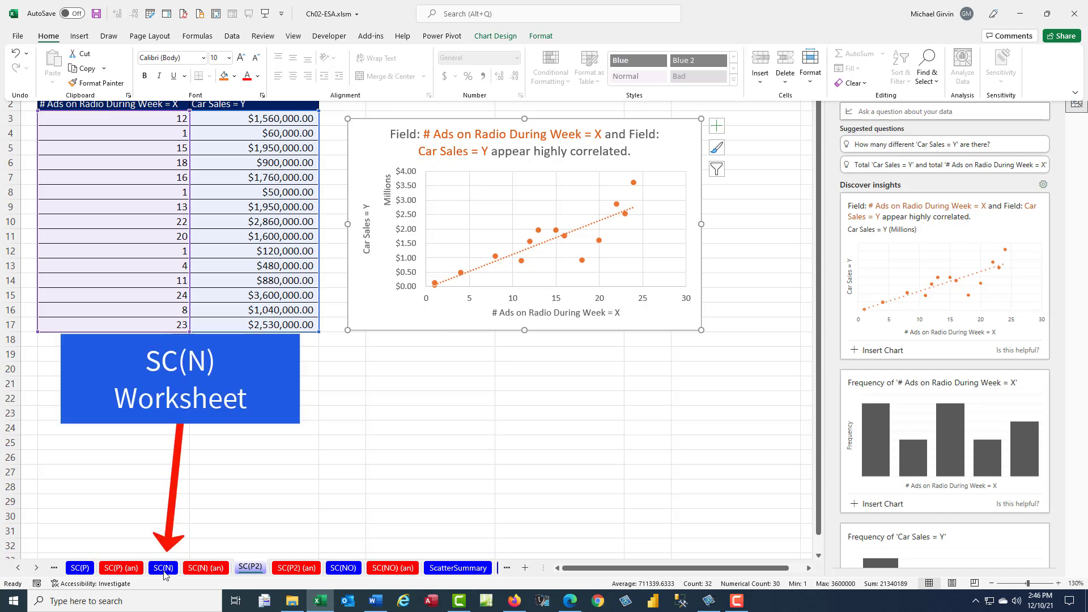
- Switch to the SC(N) sheet and run Analyze Data on the absences and final grade table
{"action": "left_click", "coordinate": [161, 567]}
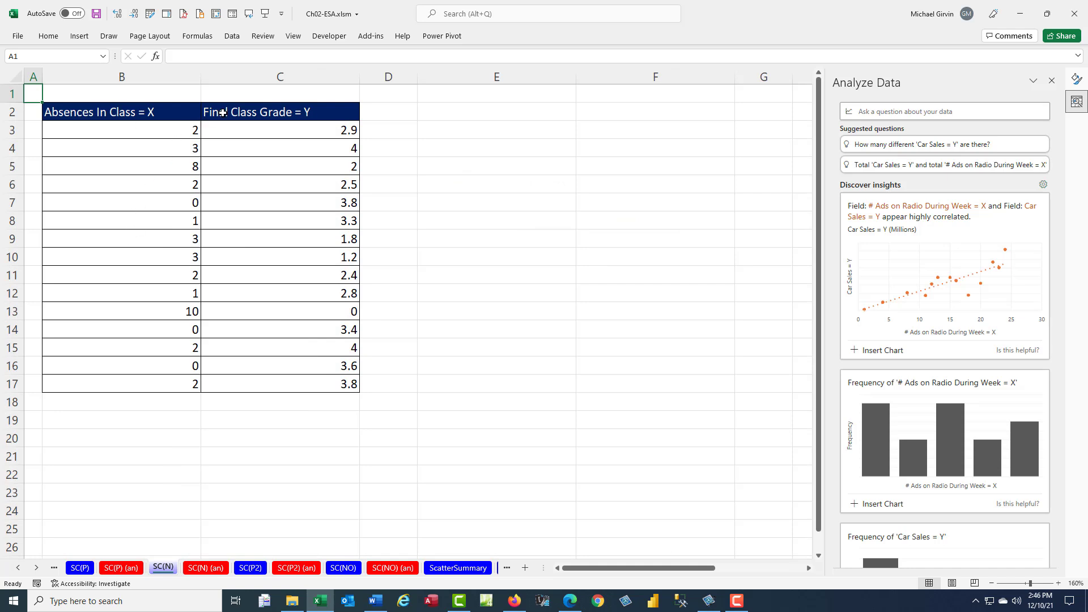
{"action": "left_click", "coordinate": [179, 154]}
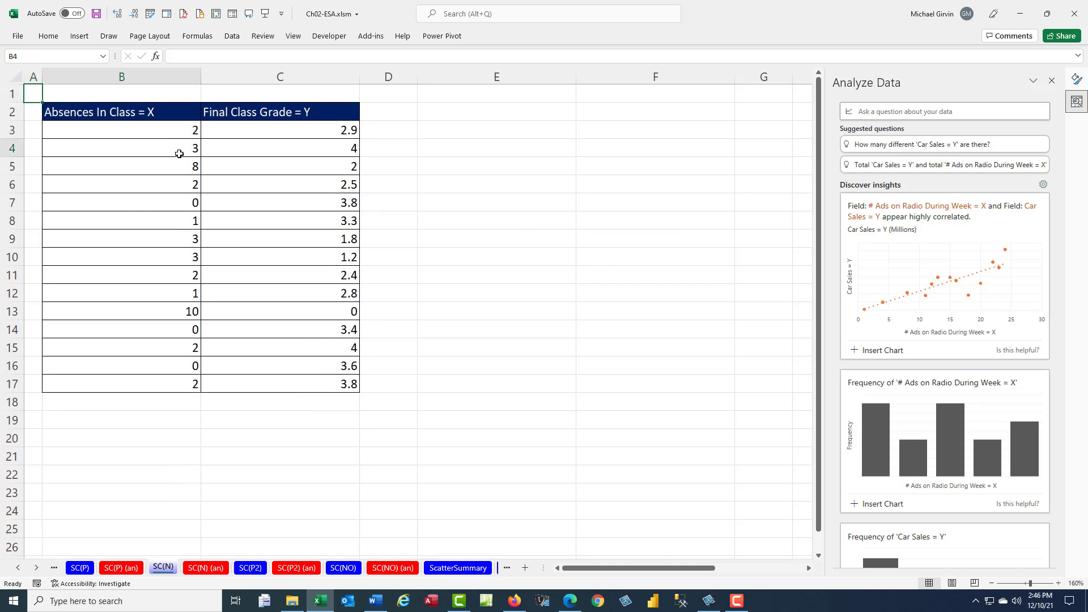
{"action": "left_click", "coordinate": [48, 40]}
{"action": "left_click", "coordinate": [970, 64]}
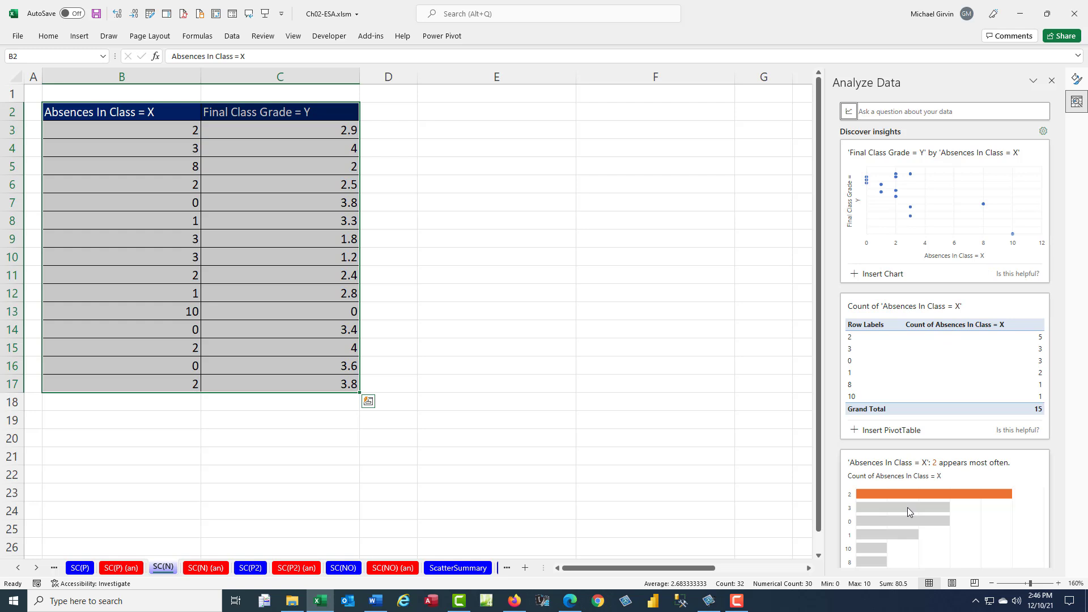
- Insert the suggested final-grade-by-absences scatter chart and select it on the SC(N) sheet
{"action": "left_click", "coordinate": [881, 276]}
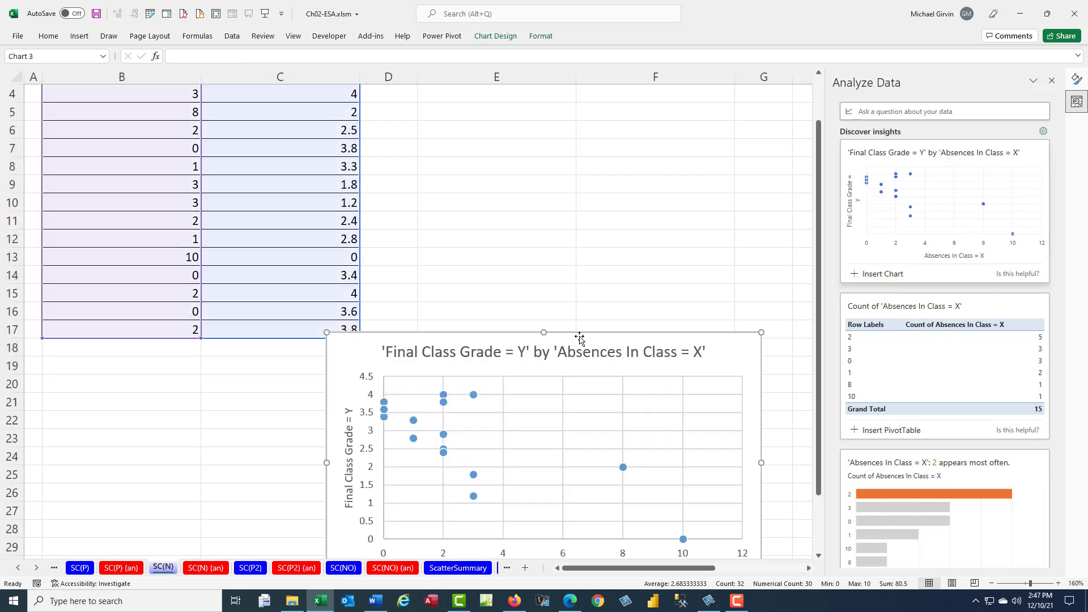
{"action": "scroll", "coordinate": [564, 225], "scroll_direction": "down", "scroll_amount": 3}
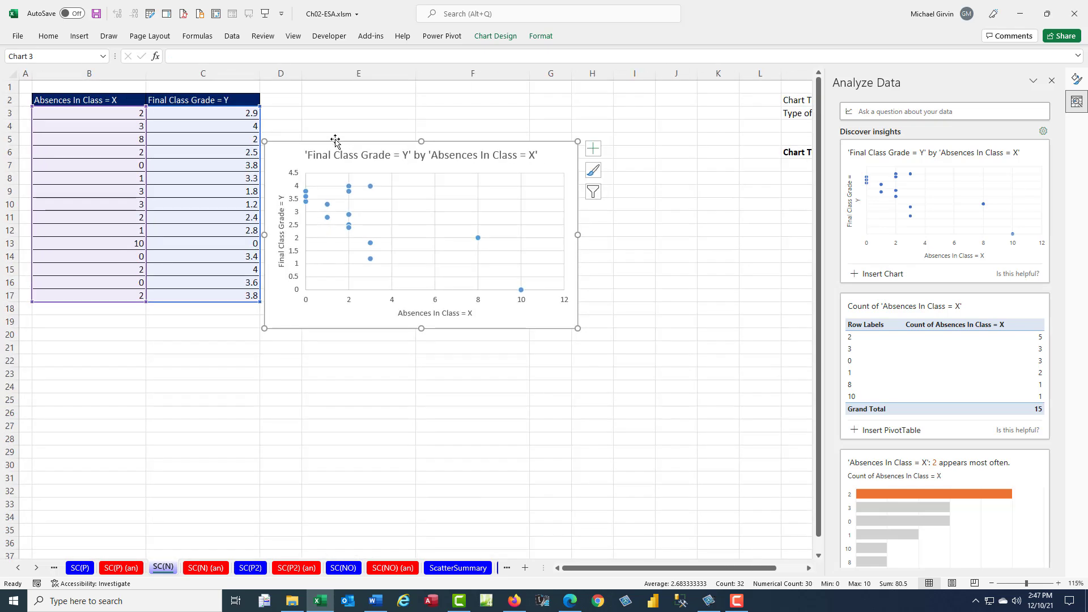
{"action": "left_click_drag", "start_coordinate": [348, 107], "coordinate": [348, 102]}
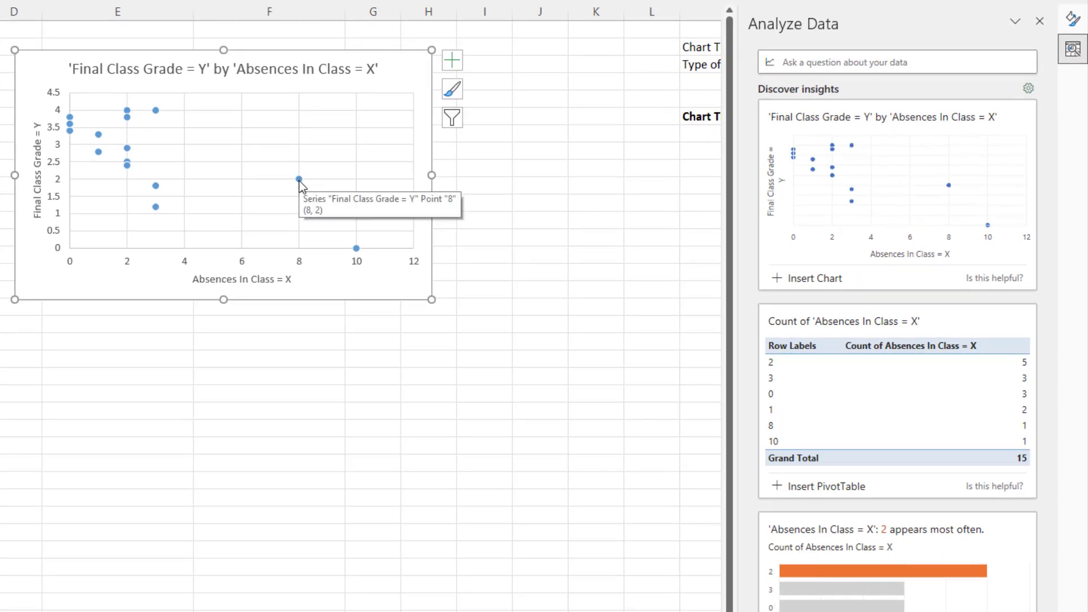
- Add a linear trendline showing y = -0.3011x + 3.5495 and R² = 0.5494, label moved top right
{"action": "right_click", "coordinate": [300, 180]}
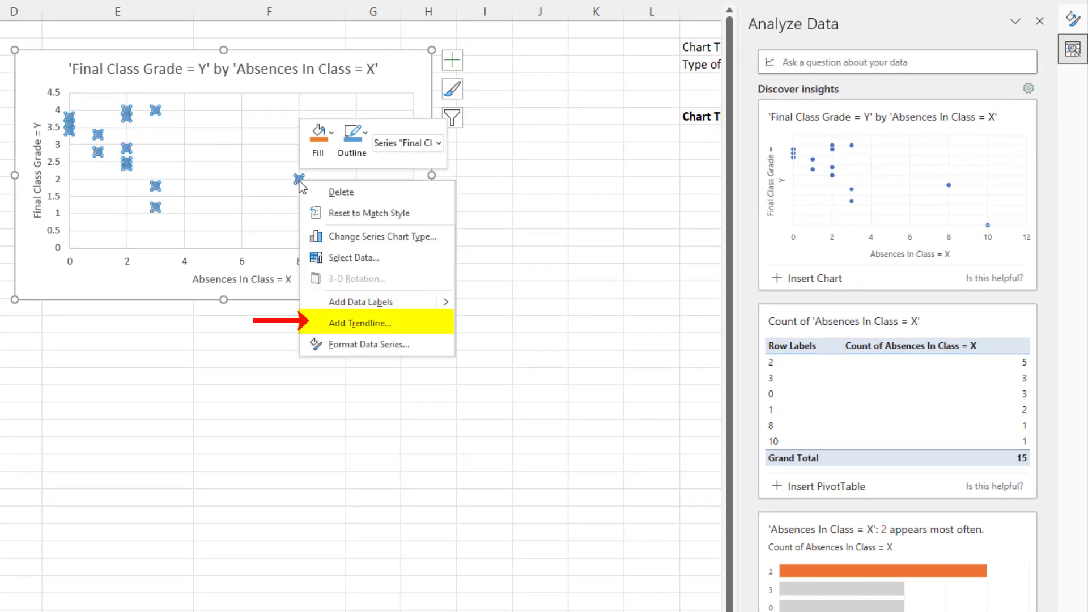
{"action": "left_click", "coordinate": [363, 323]}
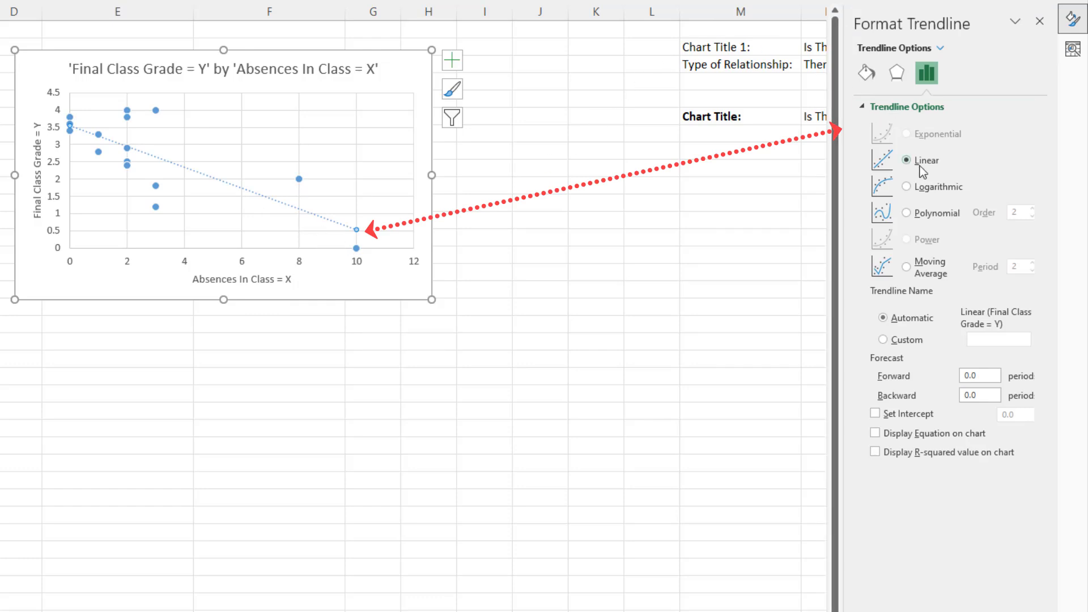
{"action": "left_click", "coordinate": [874, 435]}
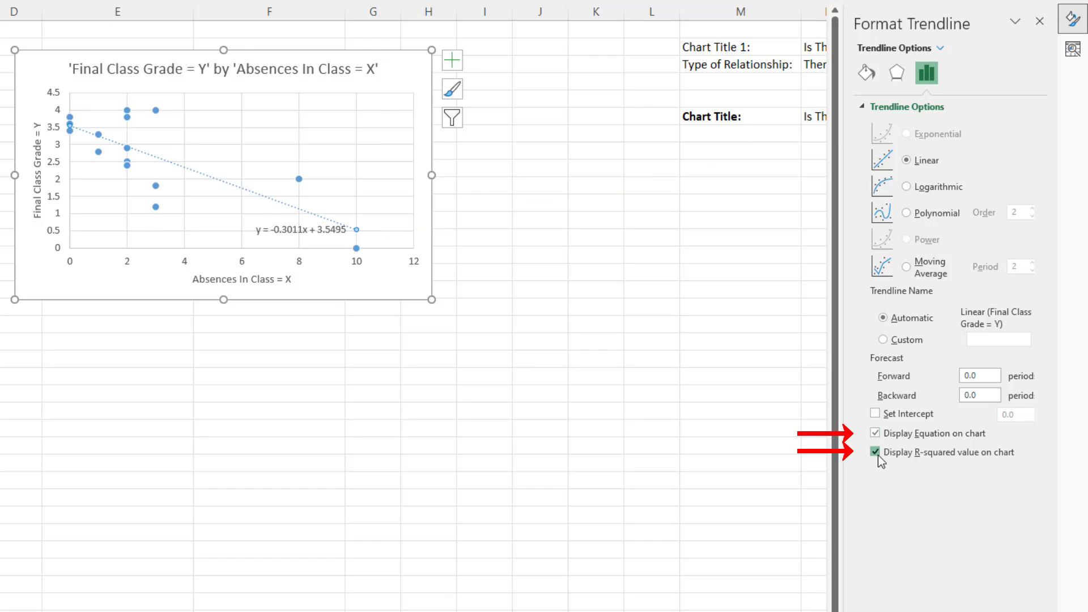
{"action": "left_click_drag", "start_coordinate": [295, 236], "coordinate": [312, 127]}
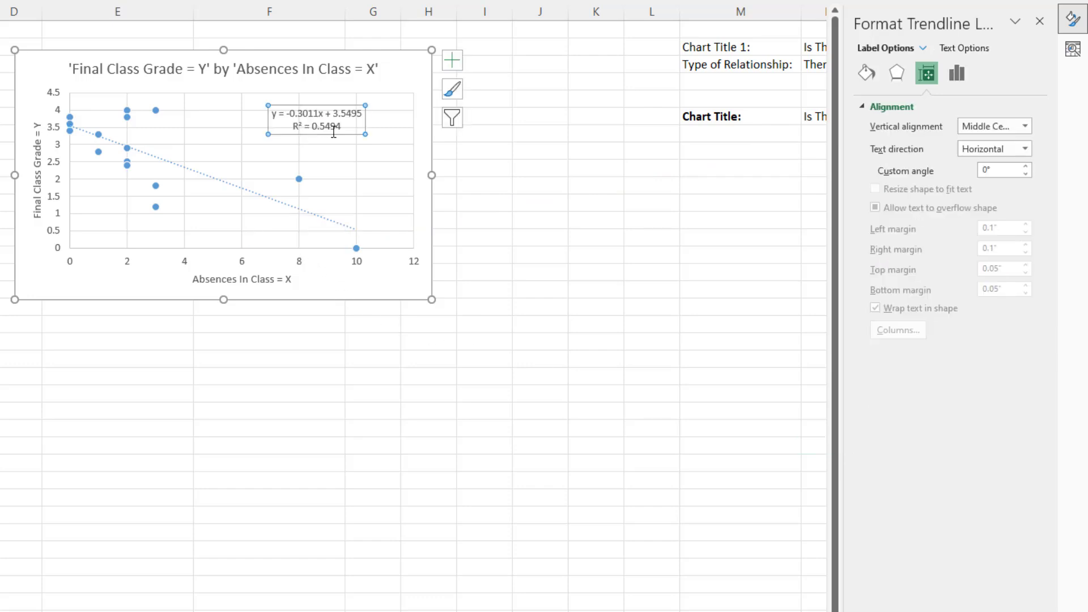
{"action": "left_click", "coordinate": [870, 82]}
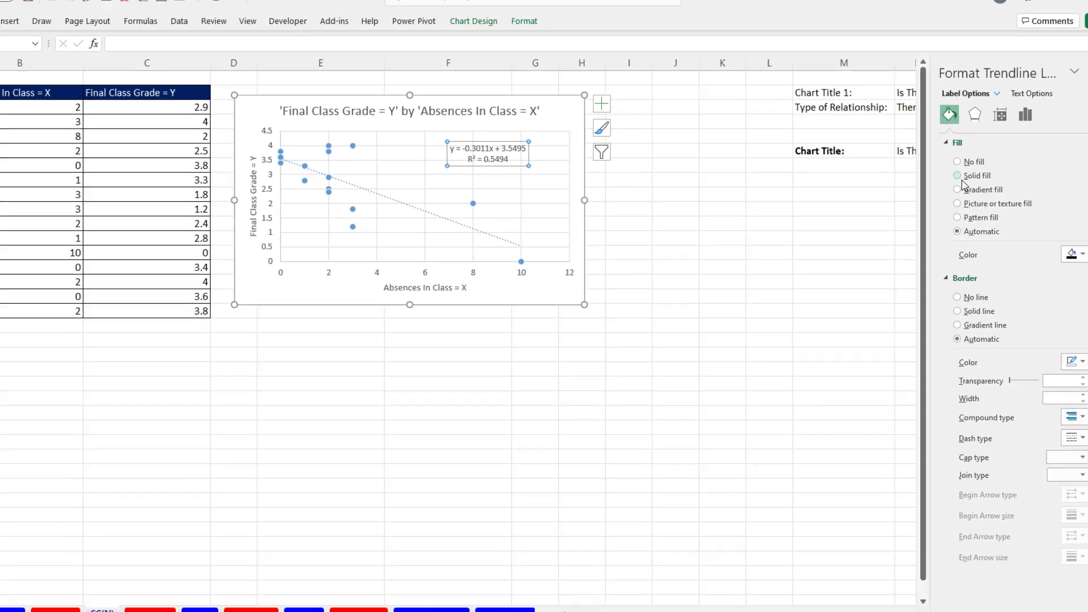
{"action": "left_click", "coordinate": [360, 329]}
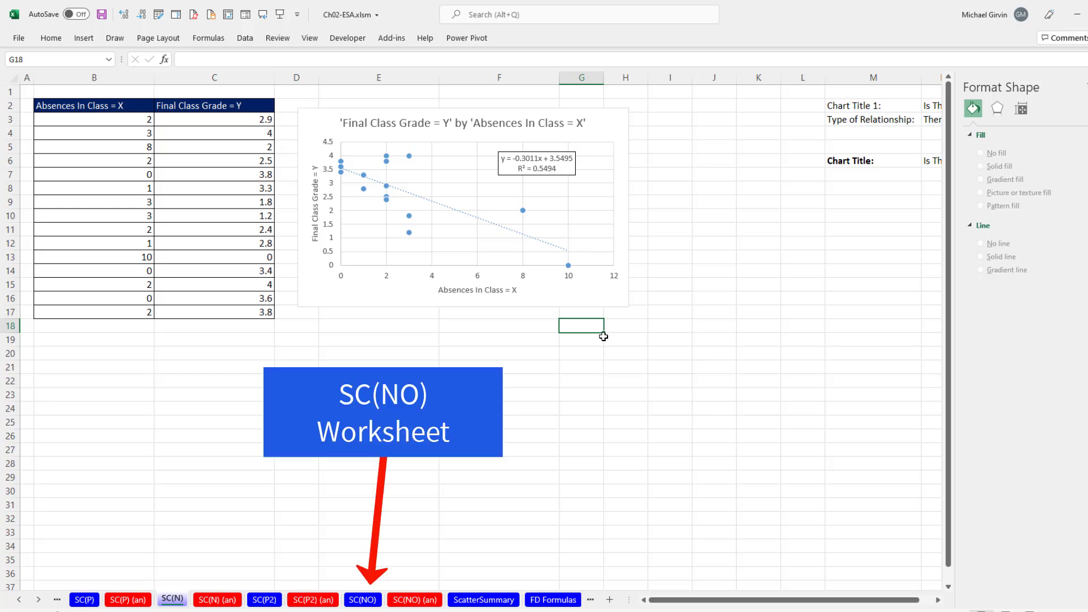
- On SC(NO), run Home > Analyze Data on the Customer Age table and ready a question
{"action": "left_click", "coordinate": [362, 599]}
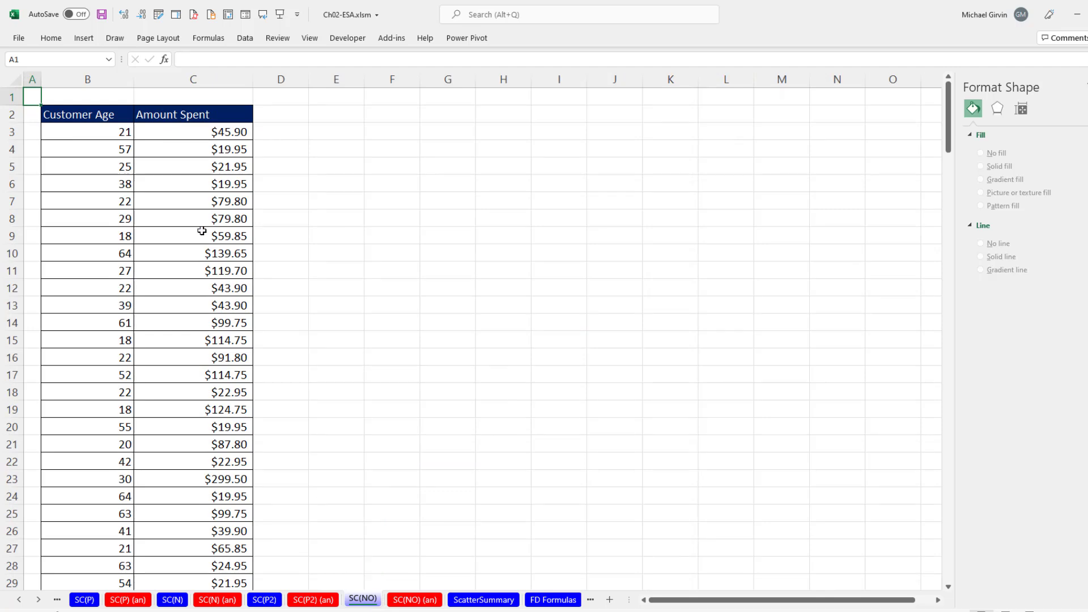
{"action": "left_click", "coordinate": [204, 173]}
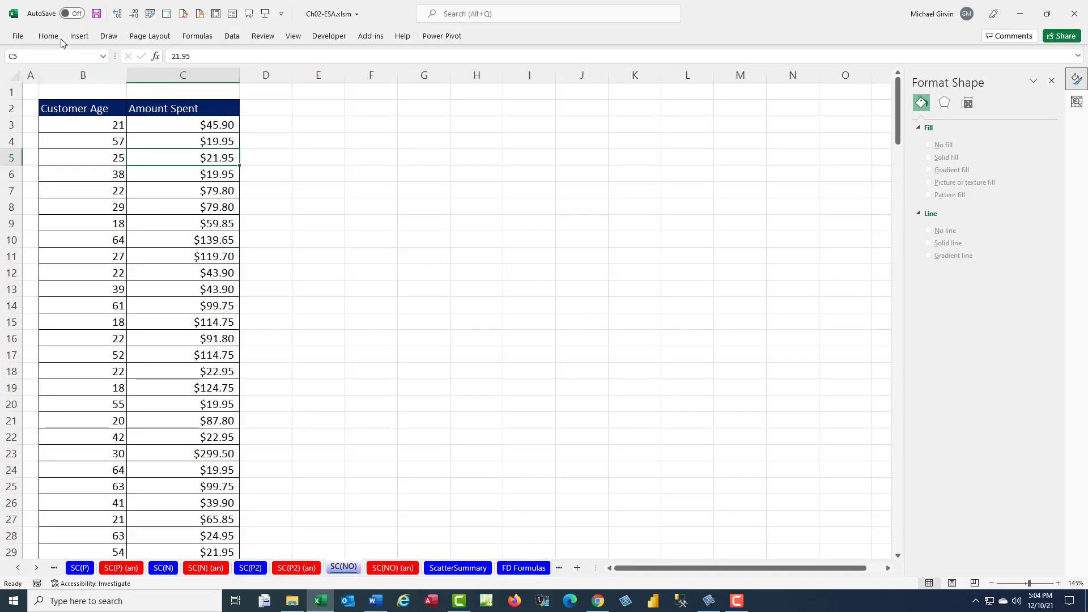
{"action": "left_click", "coordinate": [51, 38]}
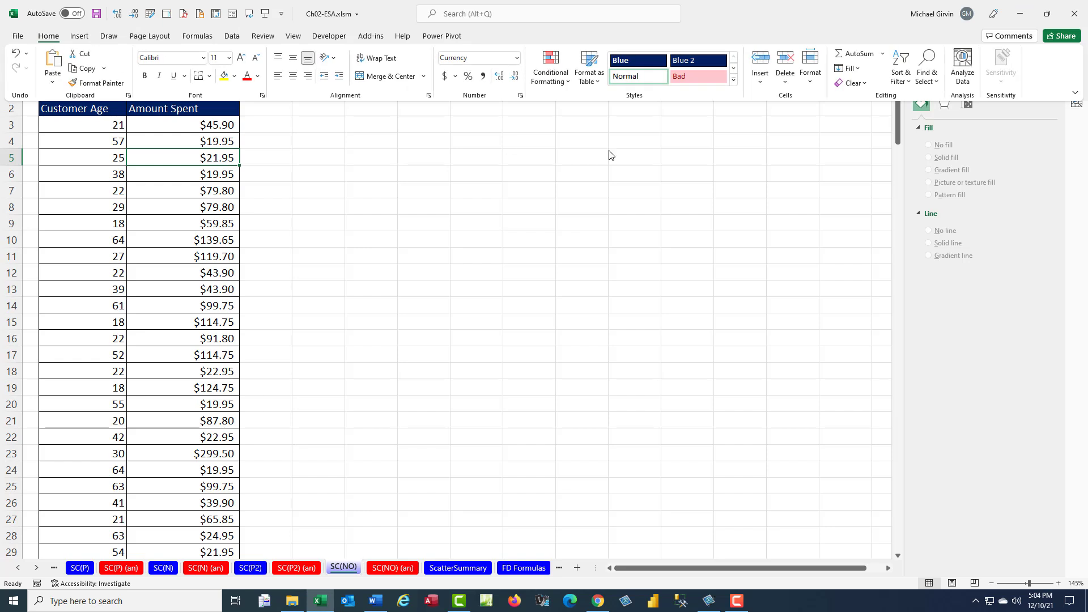
{"action": "left_click", "coordinate": [954, 86]}
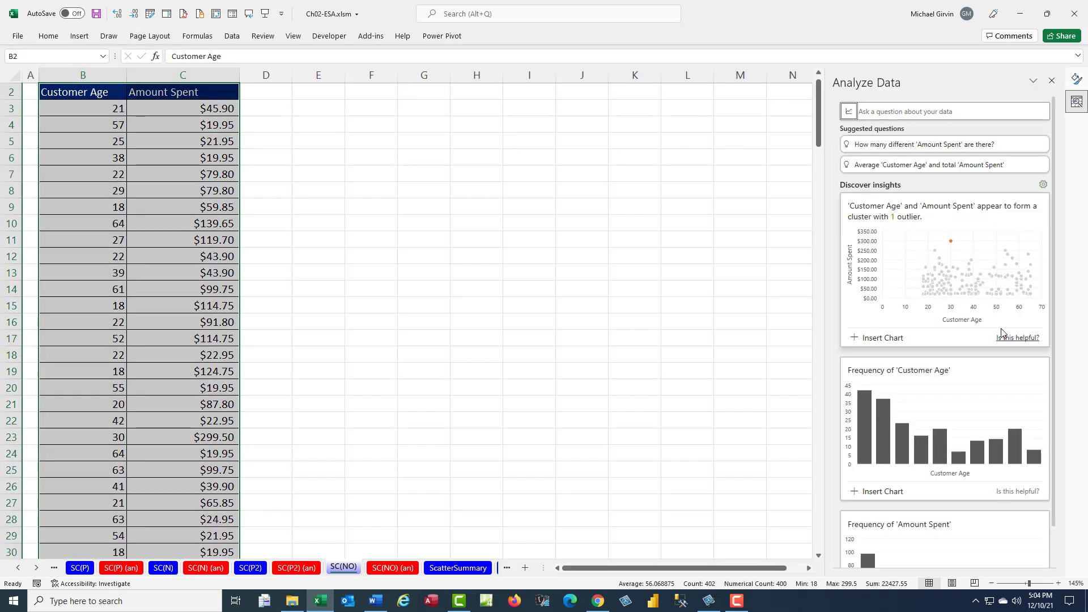
{"action": "scroll", "coordinate": [934, 338], "scroll_direction": "down", "scroll_amount": 2}
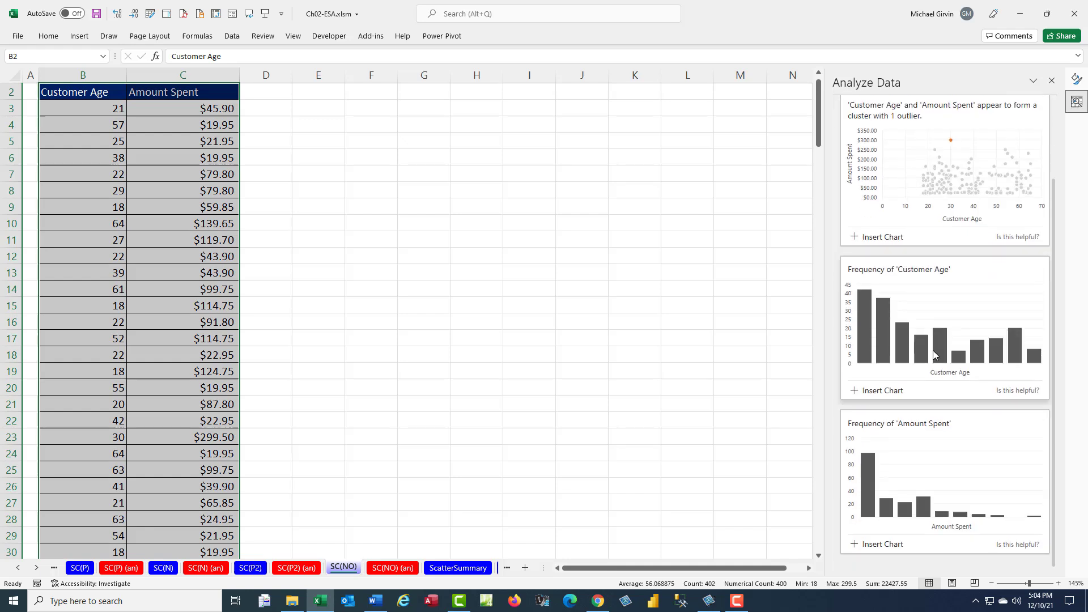
{"action": "scroll", "coordinate": [929, 501], "scroll_direction": "up", "scroll_amount": 2}
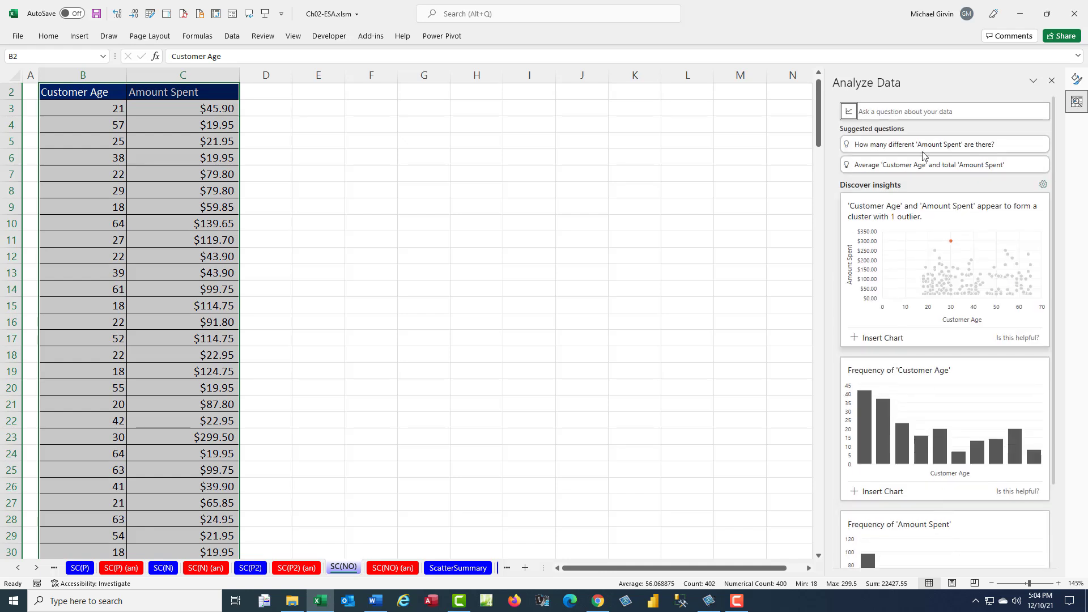
{"action": "left_click", "coordinate": [888, 112]}
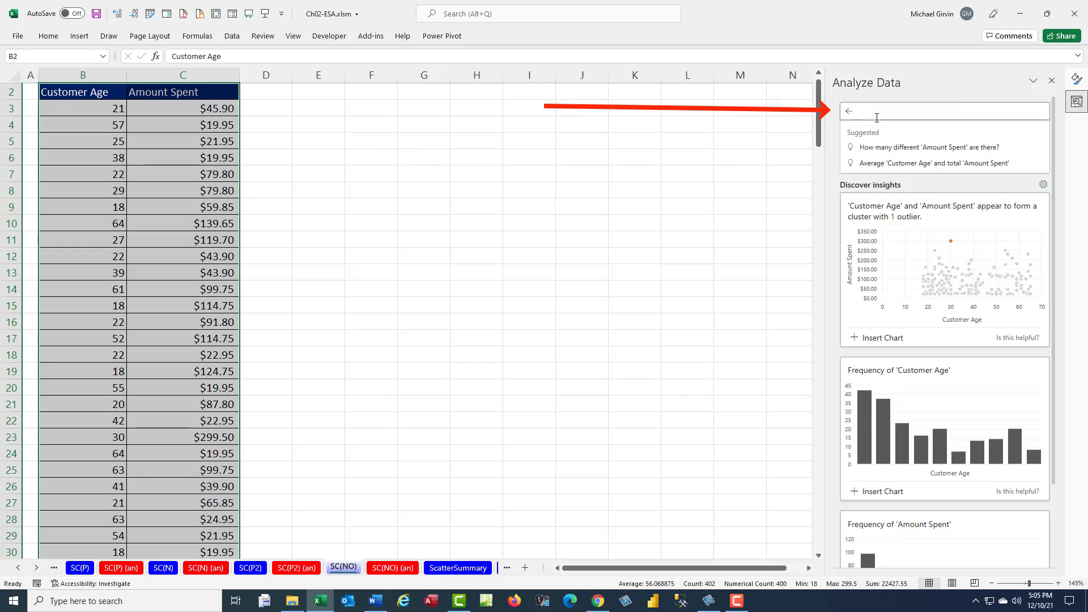
- Ask Analyze Data for 'X YScatter Amount Spent by Customer Age' and insert the resulting chart
{"action": "type", "text": "X Y"}
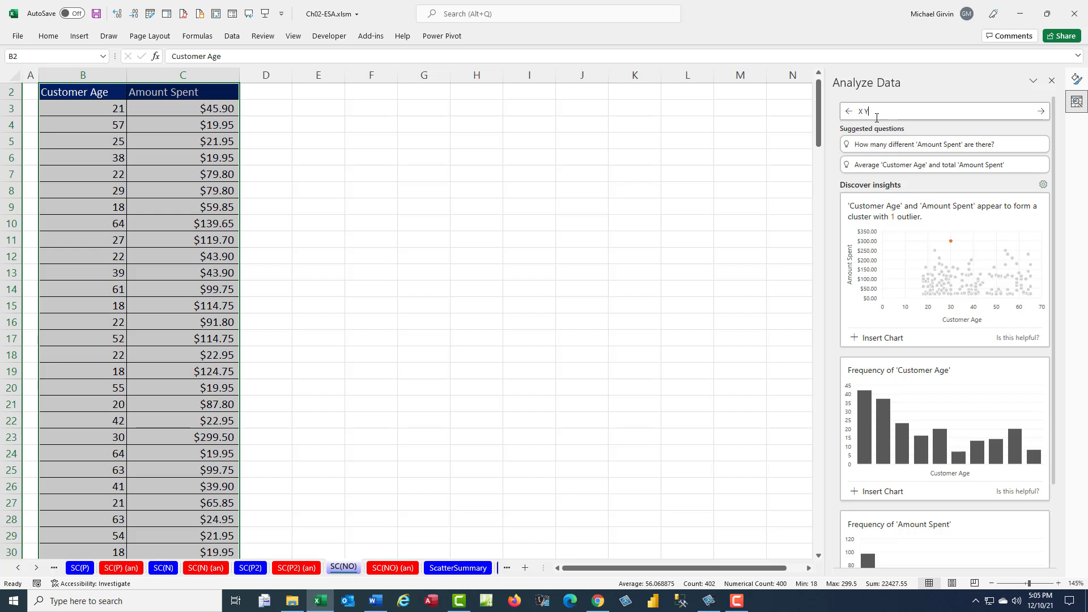
{"action": "type", "text": "Scatter Amount Spent by Customer Age"}
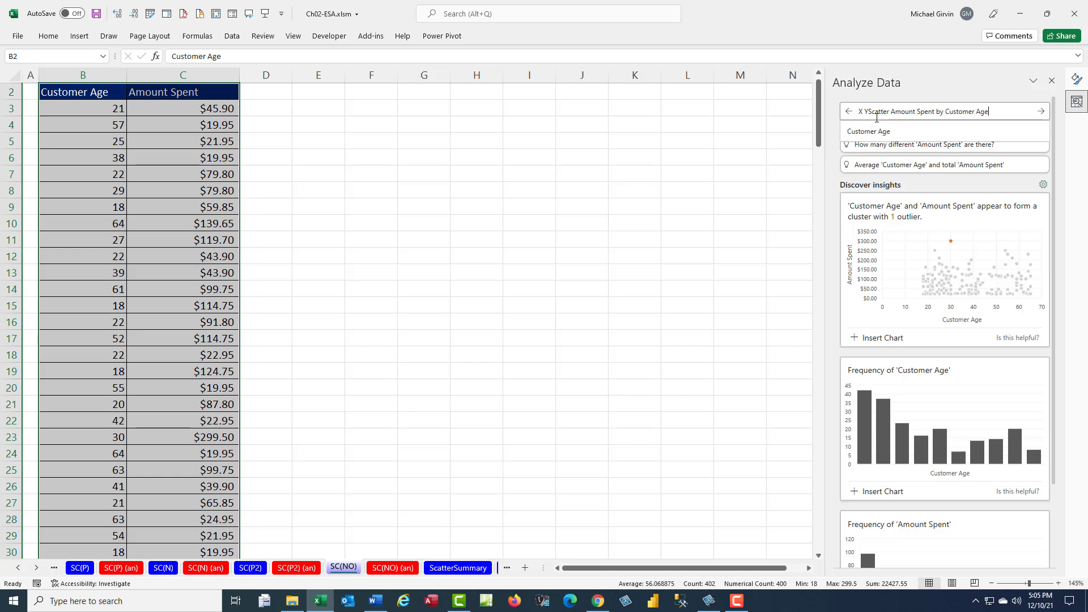
{"action": "key", "text": "Return"}
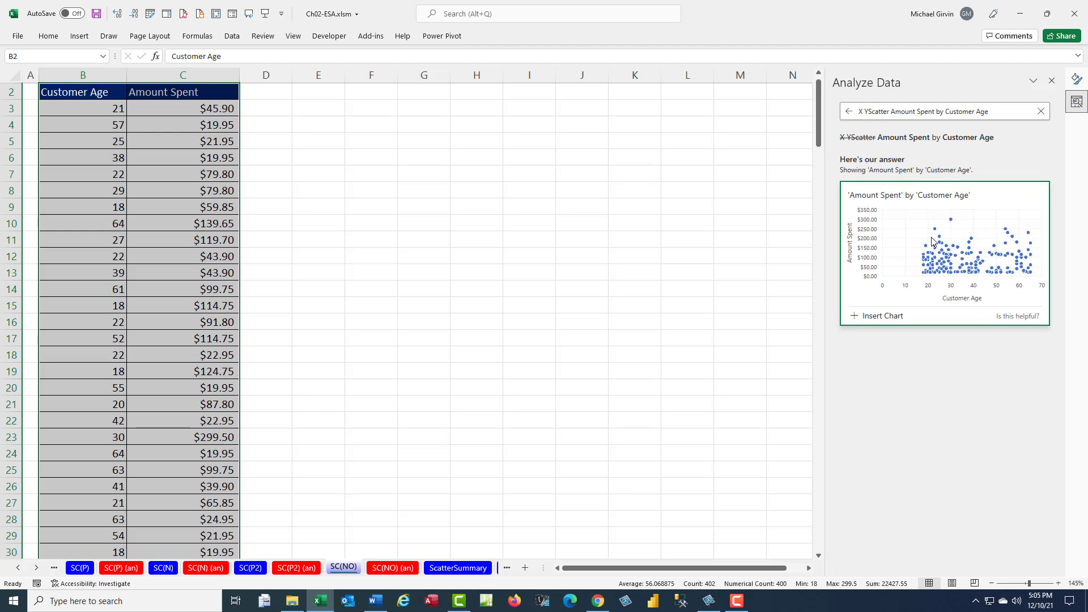
{"action": "left_click", "coordinate": [891, 320]}
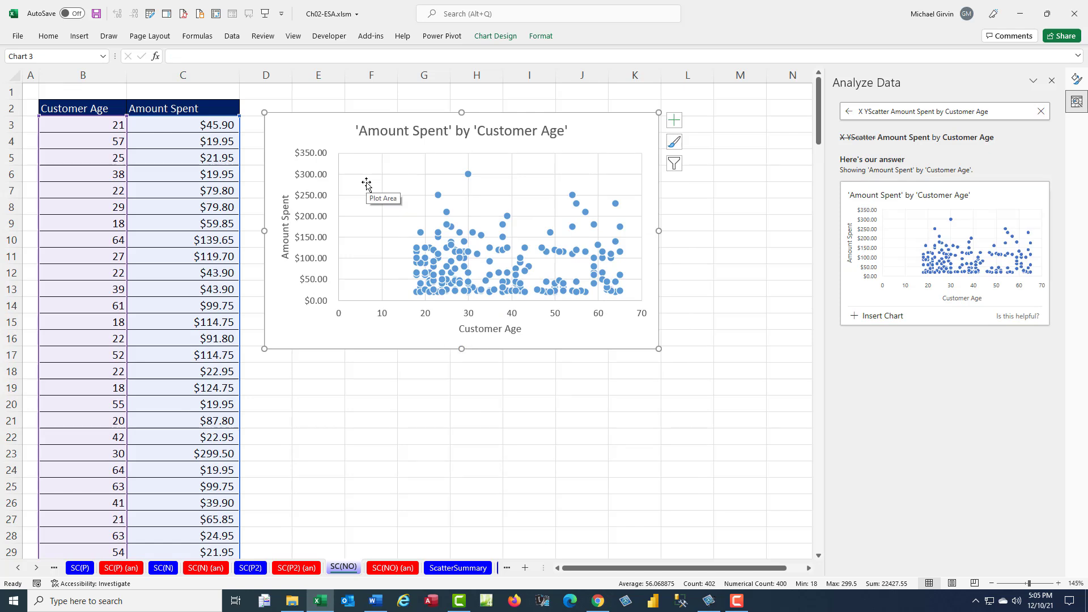
- Add a linear trendline showing y = 0.1011x + 71.307 and R² = 0.0007 beside the title
{"action": "right_click", "coordinate": [616, 205]}
{"action": "left_click", "coordinate": [657, 310]}
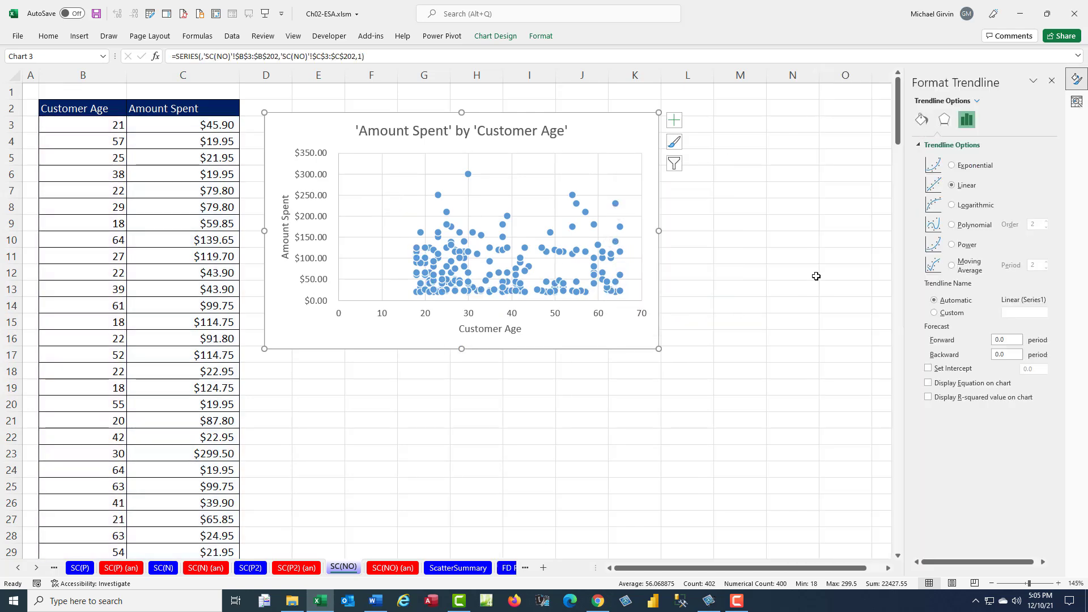
{"action": "left_click", "coordinate": [929, 383]}
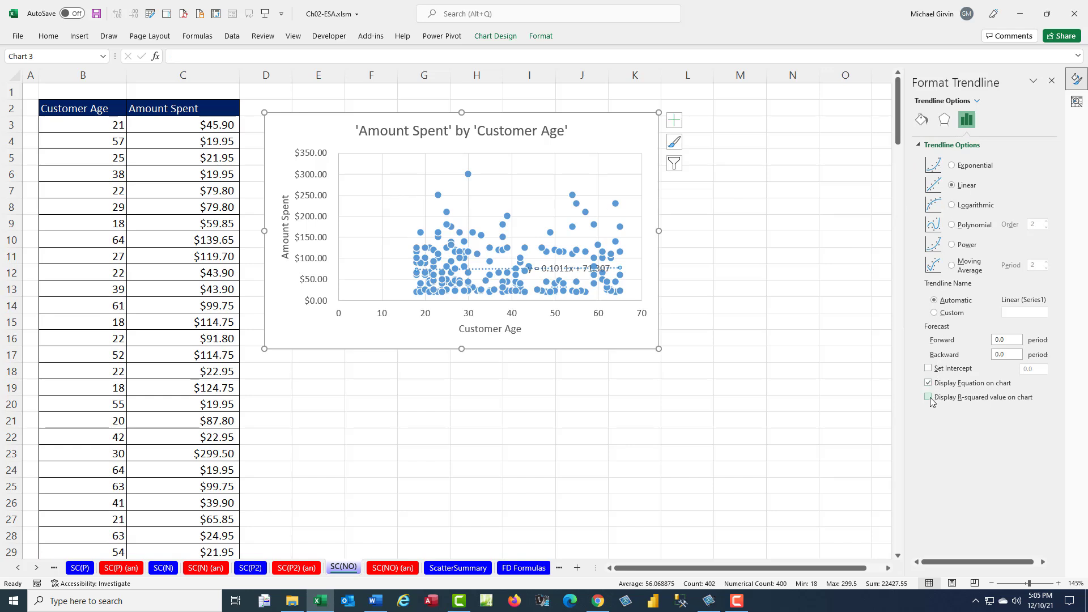
{"action": "left_click", "coordinate": [928, 397]}
{"action": "left_click_drag", "start_coordinate": [569, 264], "coordinate": [608, 129]}
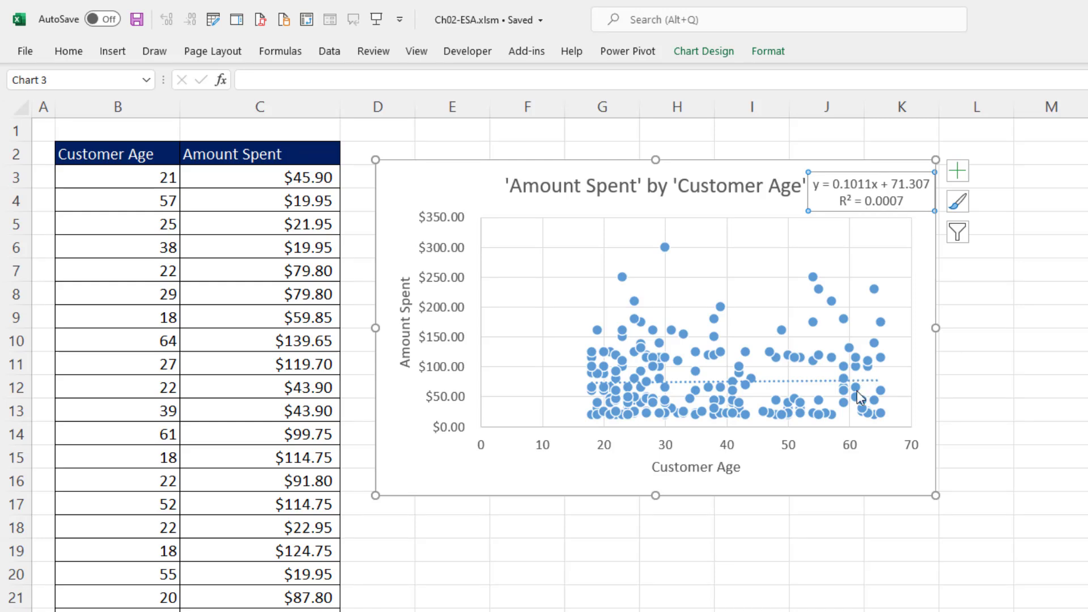
{"action": "left_click", "coordinate": [813, 382]}
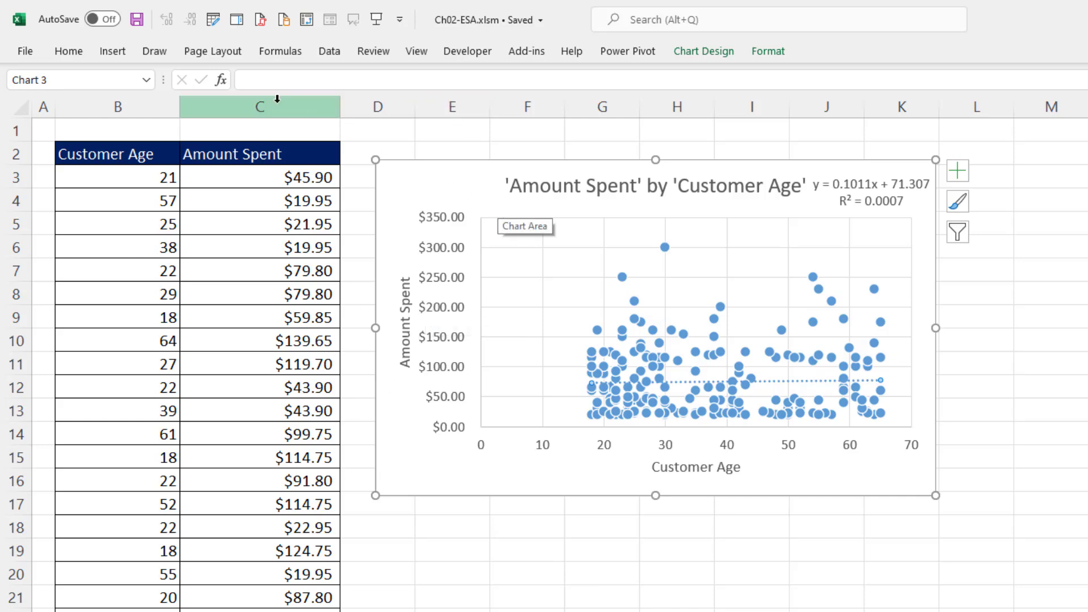
- Point out Analyze Data on the Home ribbon, then switch through SC(P2) back to SC(N)
{"action": "left_click", "coordinate": [69, 51]}
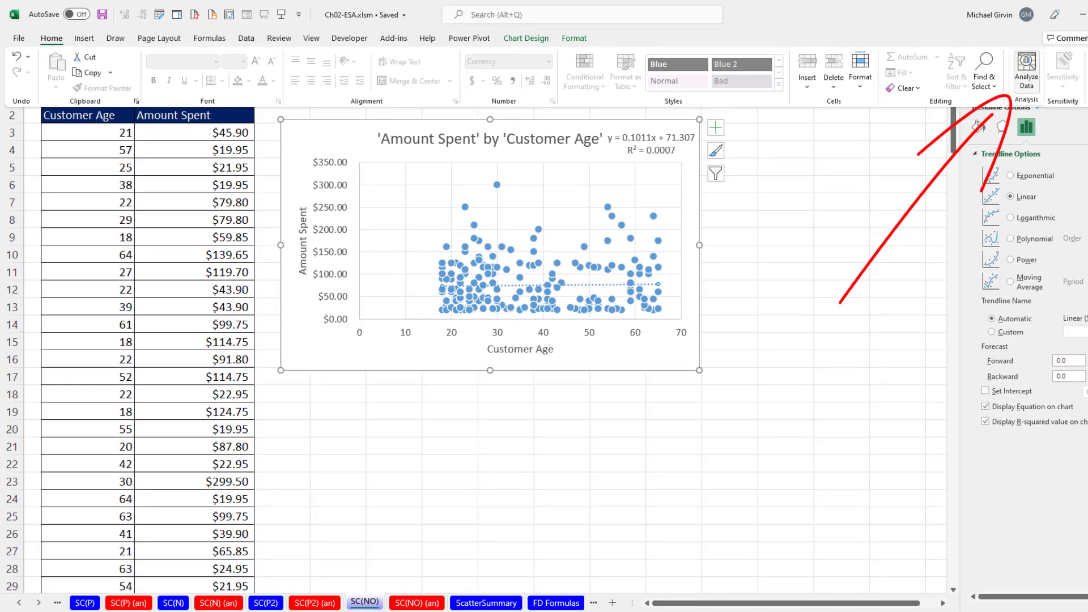
{"action": "left_click", "coordinate": [657, 304]}
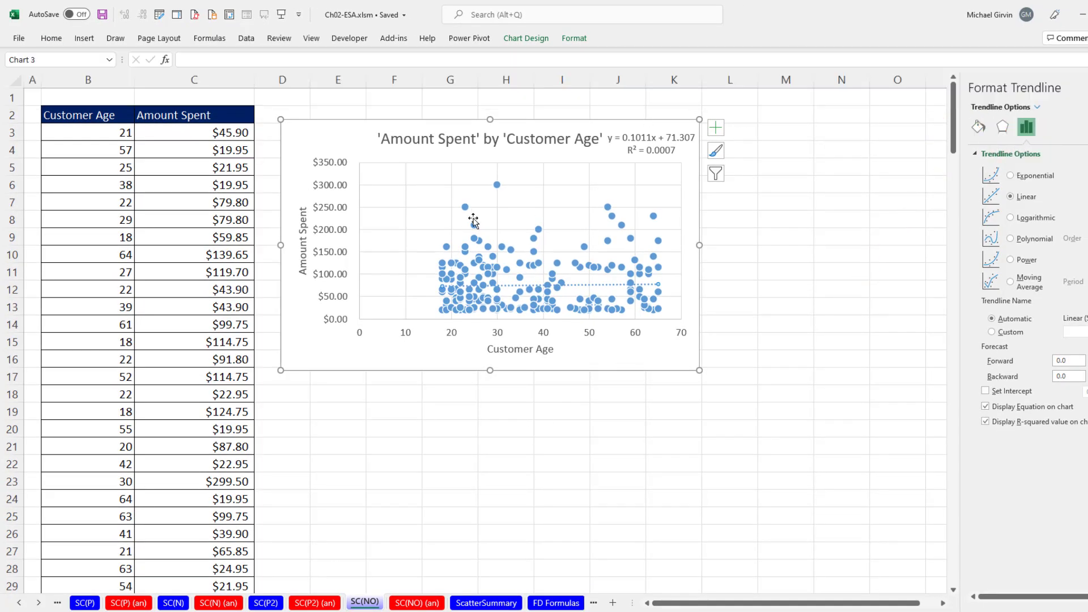
{"action": "left_click", "coordinate": [280, 605]}
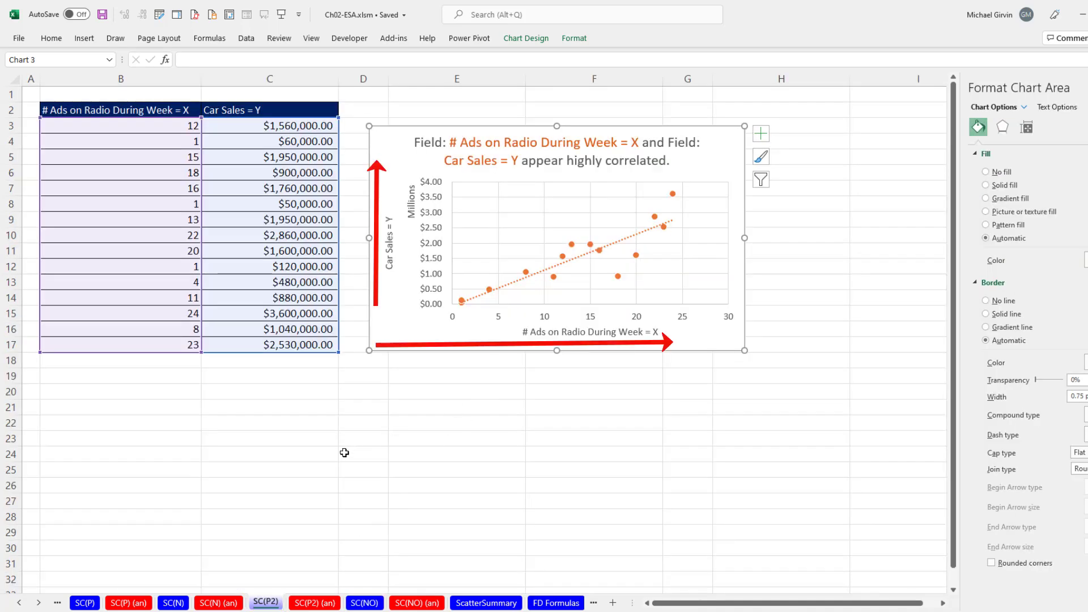
{"action": "left_click", "coordinate": [174, 602]}
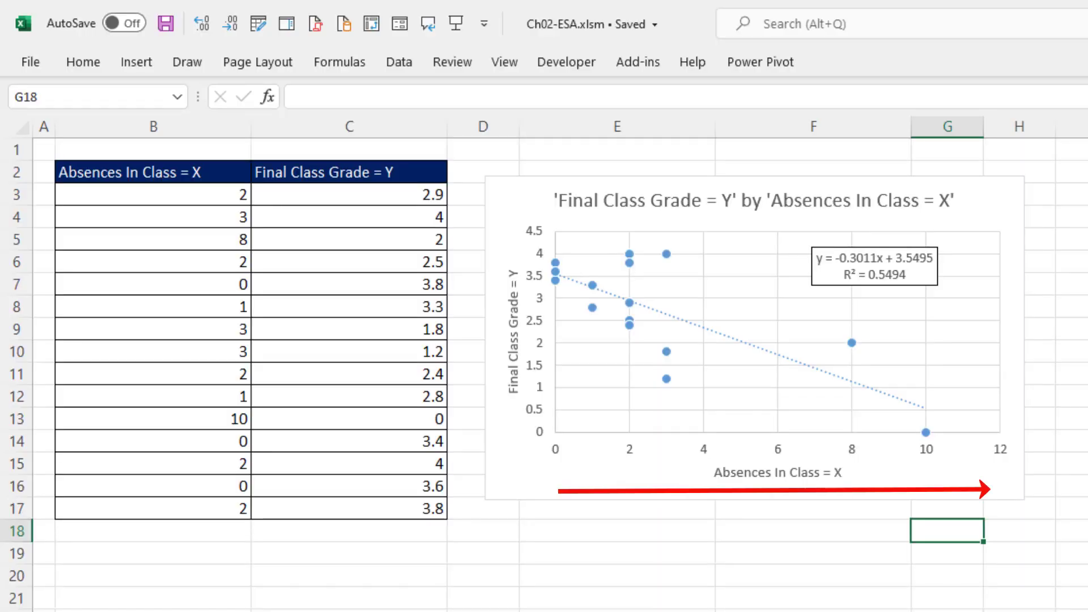